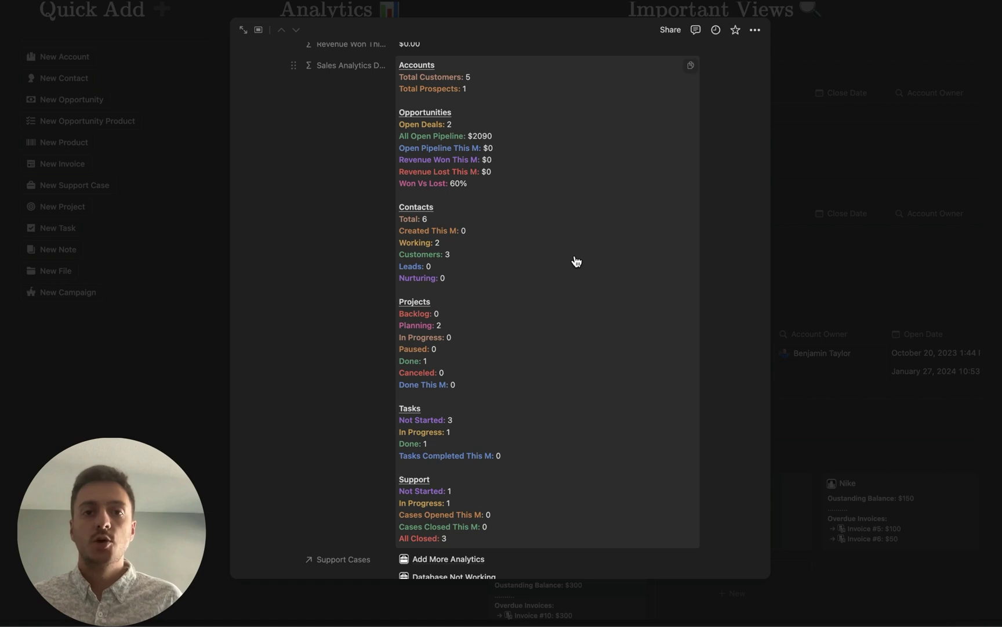
# - Open the Sales Analytics formula in the formula editor and scroll through it
pyautogui.click(575, 259)
pyautogui.scroll(-10, 549, 311)
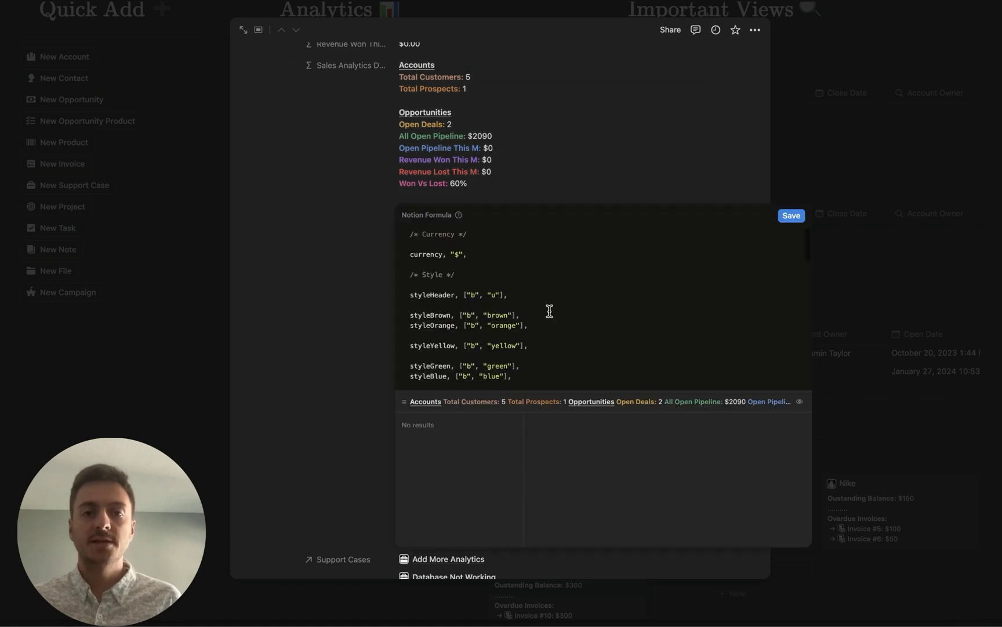
pyautogui.scroll(-5, 548, 312)
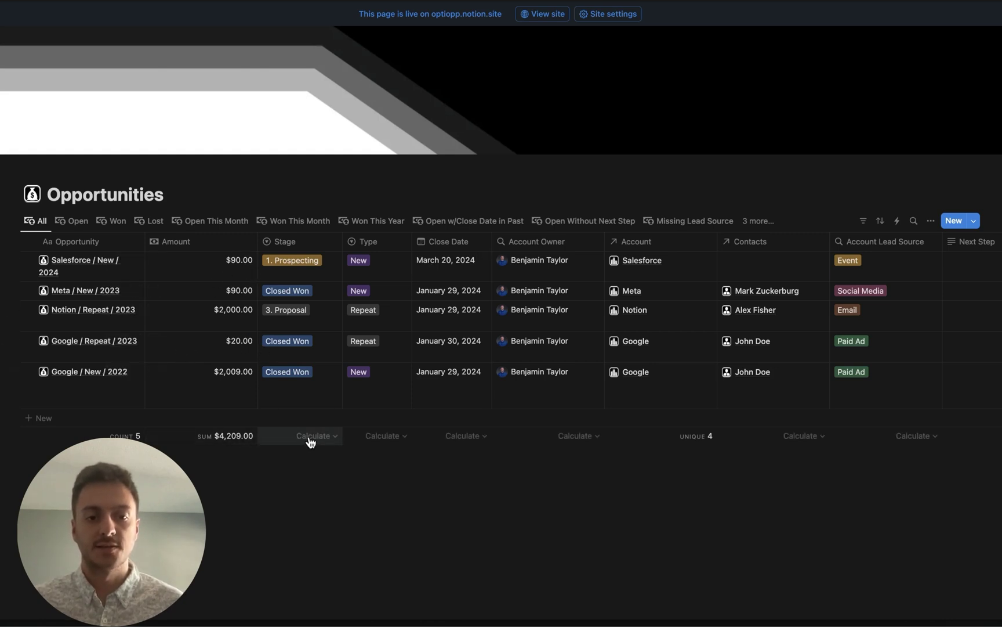
# - Show the Count summary calculation options under the Stage column
pyautogui.click(311, 438)
pyautogui.moveTo(301, 479)
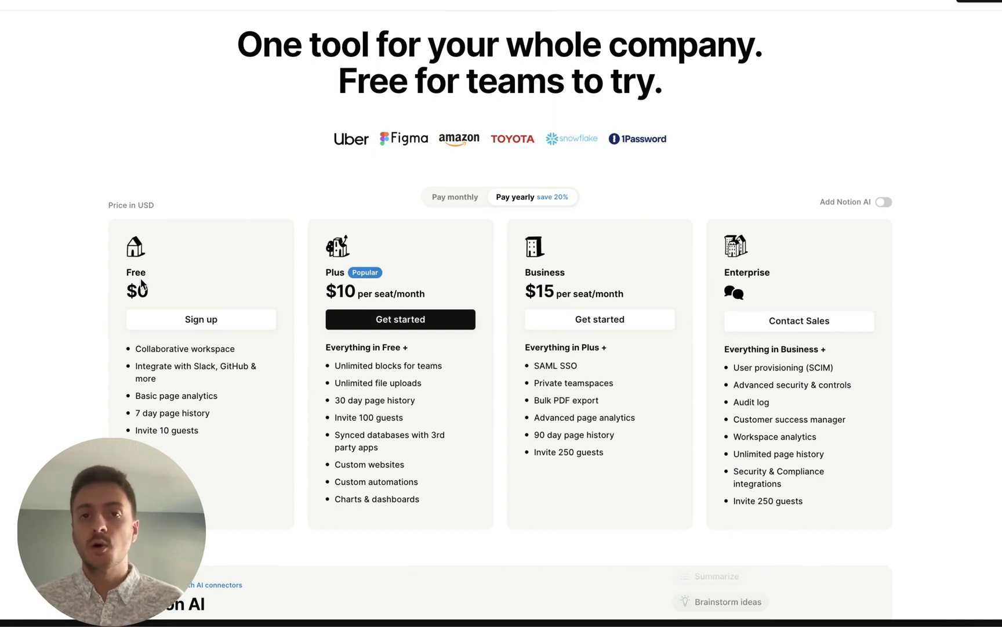
# - Scroll the CRM Charts page down to the Opportunities Won by Month chart
pyautogui.scroll(-1, 142, 281)
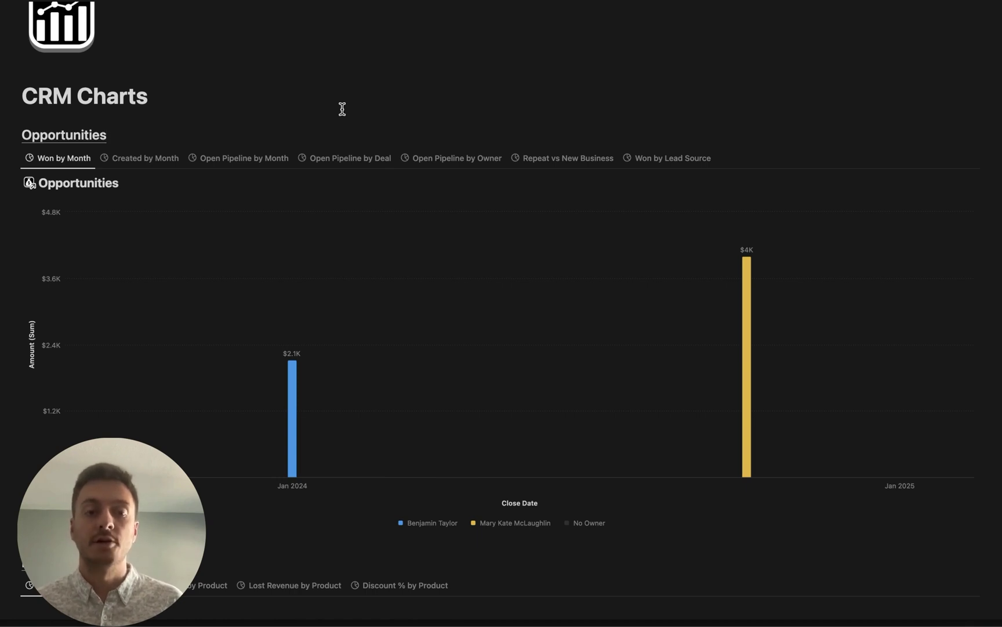
# - Switch the Opportunities chart to Created by Month: 5 in Aug 2024, 2 in Oct 2024
pyautogui.scroll(-2, 342, 109)
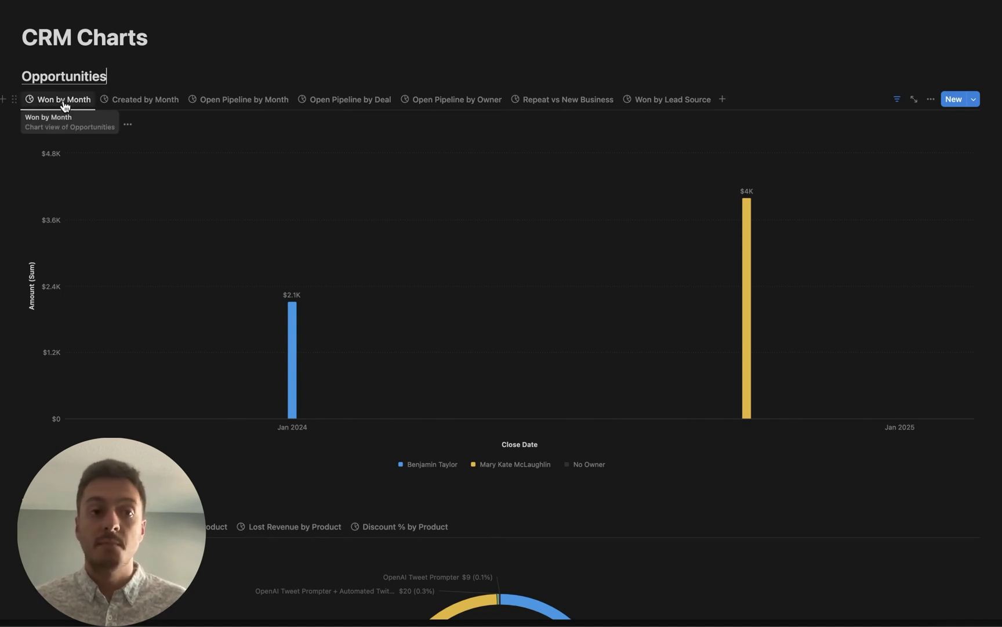
pyautogui.moveTo(295, 308)
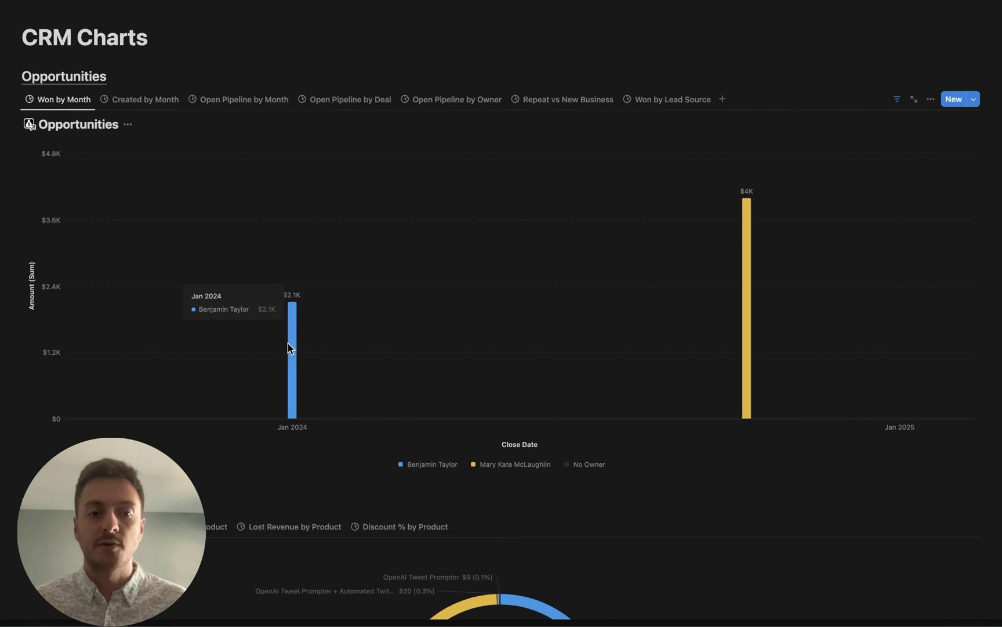
pyautogui.moveTo(779, 282)
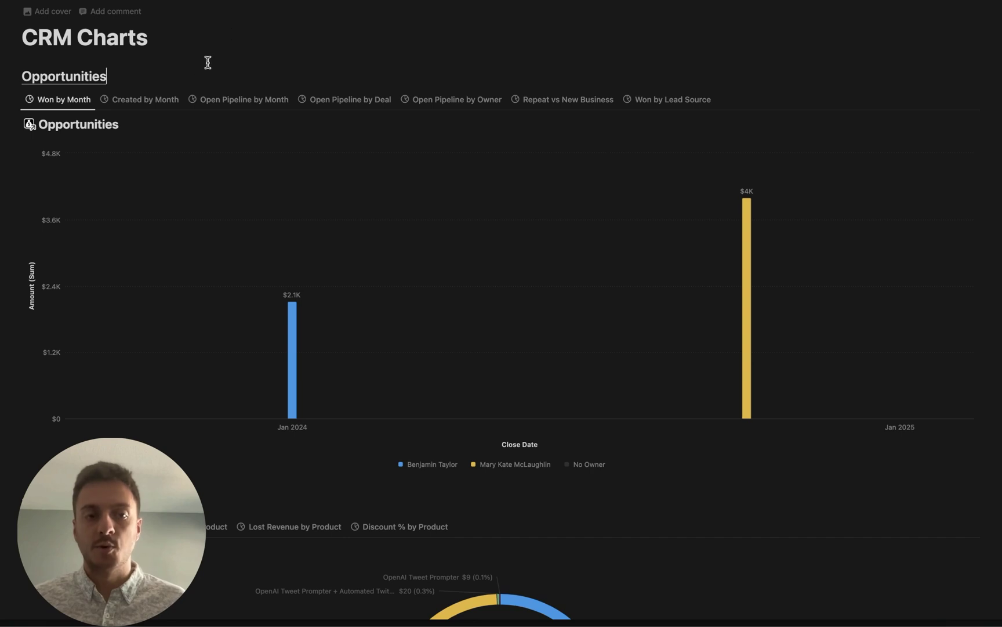
pyautogui.click(160, 100)
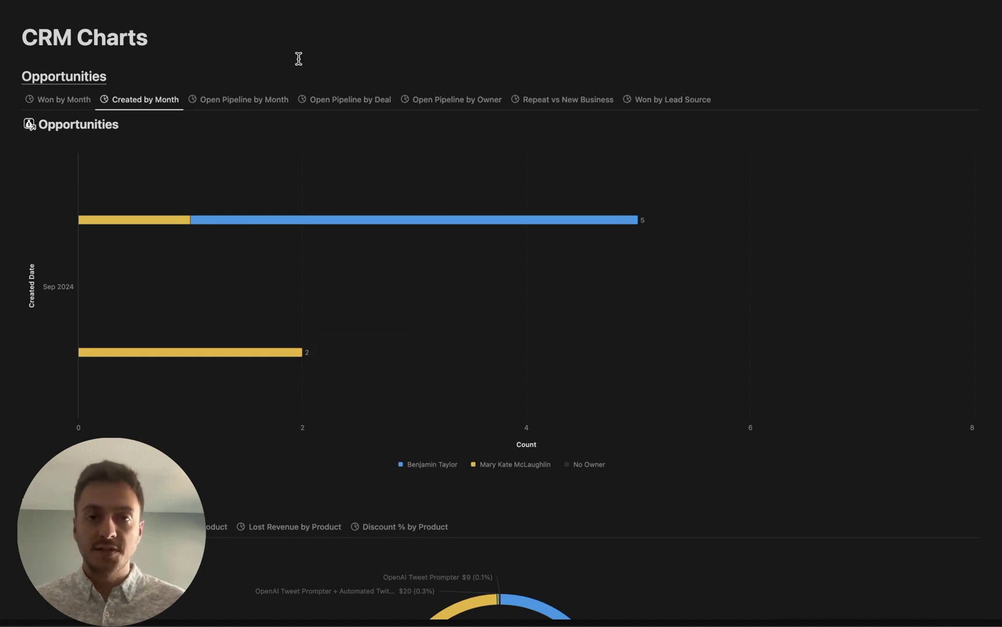
# - Display the Open Pipeline by Month chart of open deal amounts by close date
pyautogui.click(256, 105)
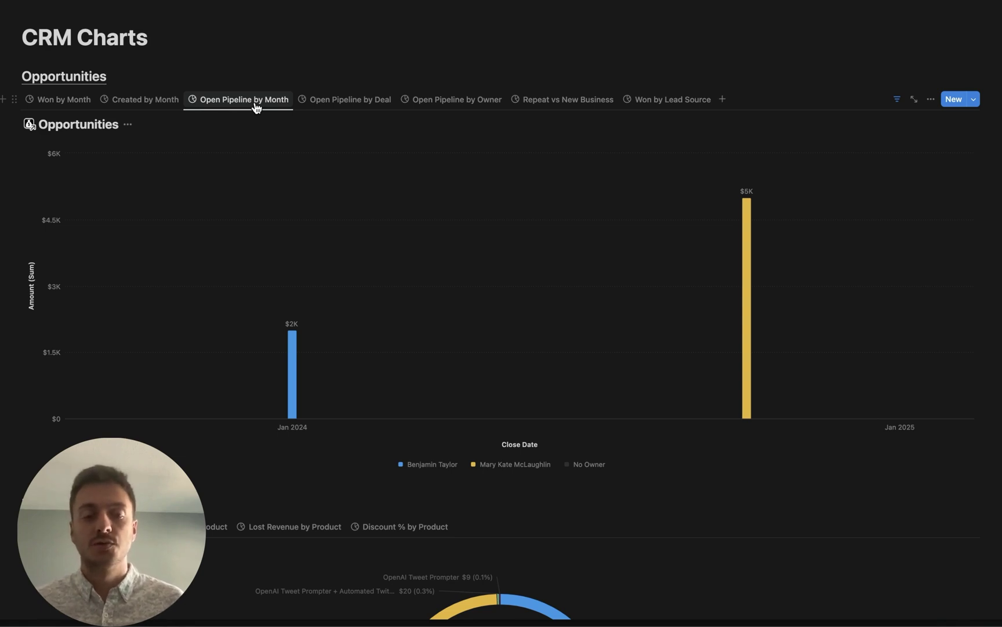
# - Show the Open Pipeline by Deal donut: $7K split into $2K and $5K
pyautogui.click(325, 100)
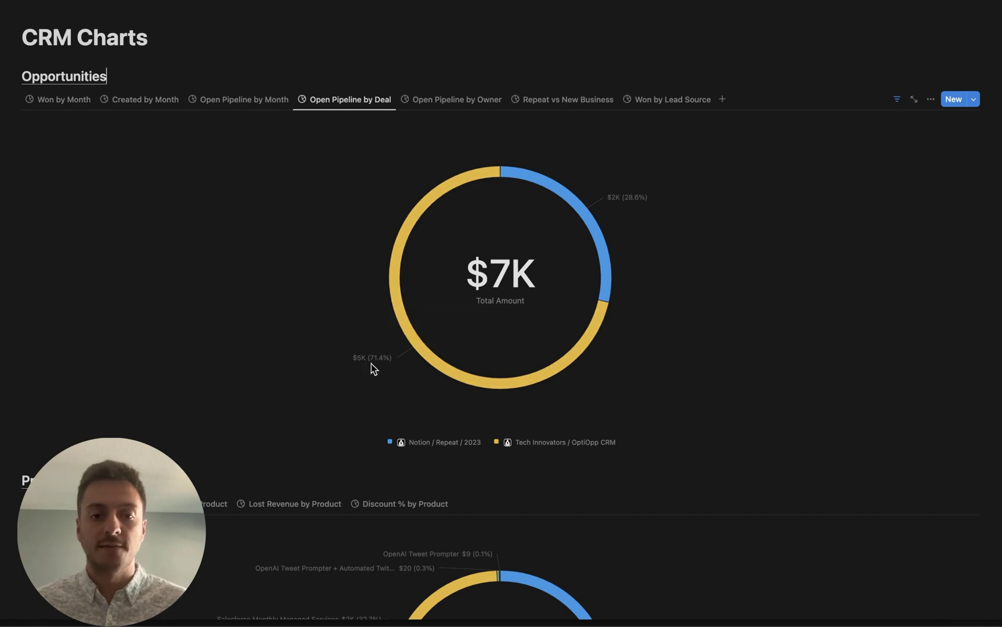
# - Check each deal's share, then show the Open Pipeline by Owner donut ($5K and $2K)
pyautogui.moveTo(414, 349)
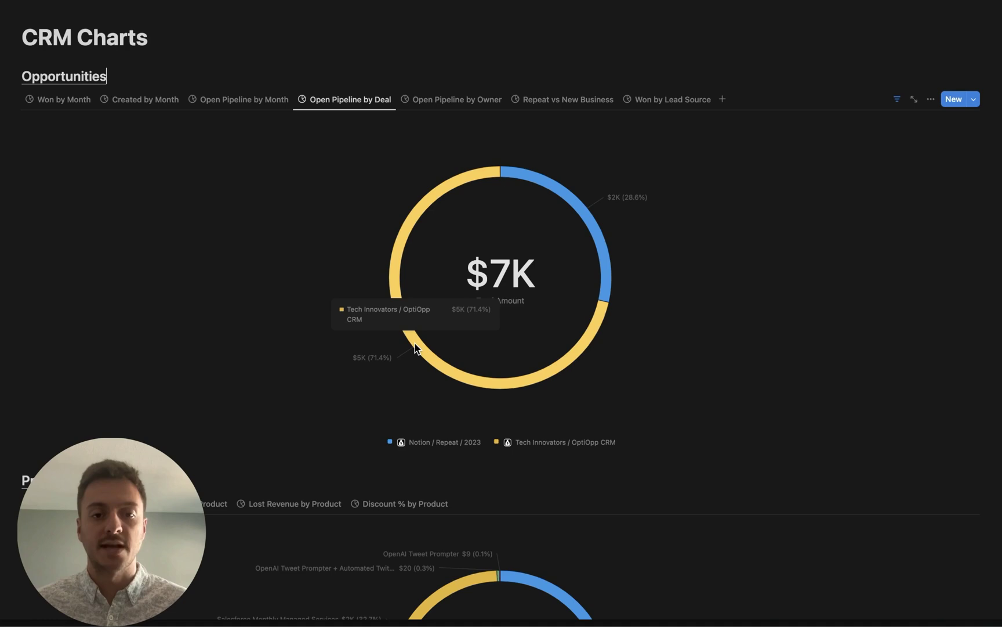
pyautogui.moveTo(596, 206)
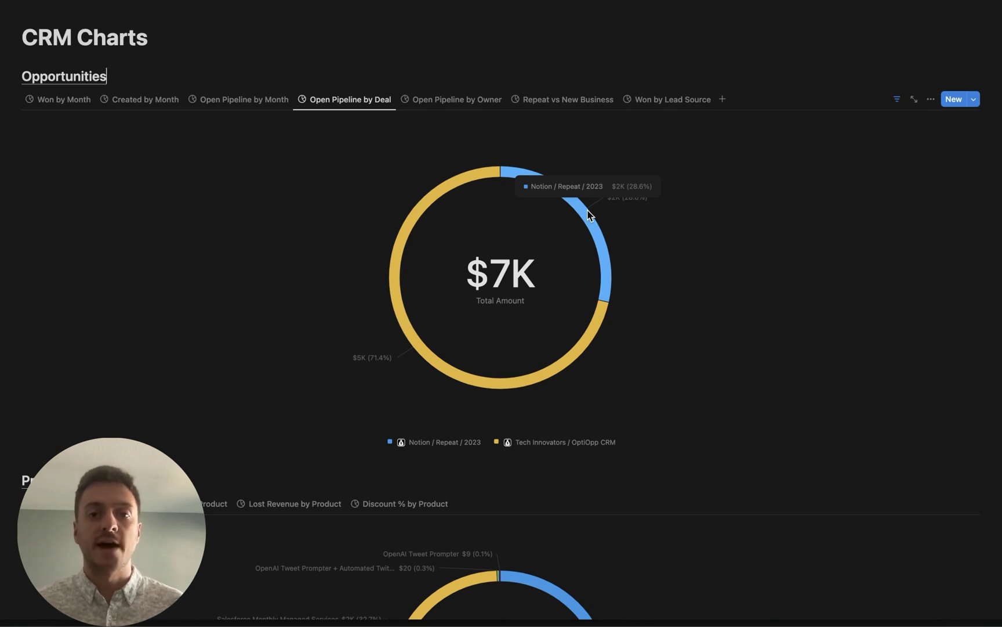
pyautogui.click(463, 101)
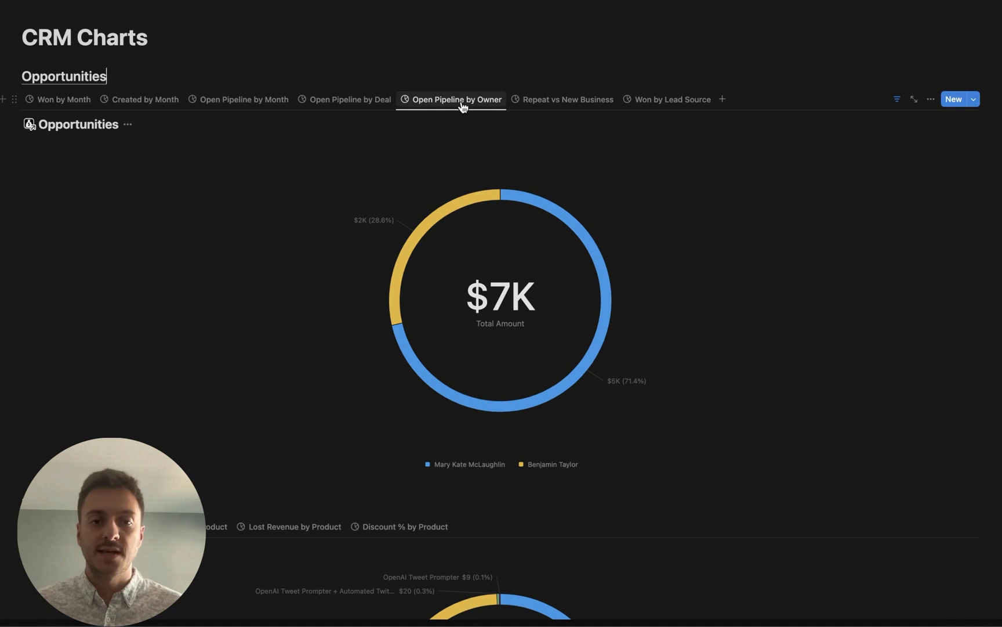
# - Switch to the Repeat vs New Business donut: New $5K (71.4%), Repeat $2K (28.6%)
pyautogui.moveTo(379, 222)
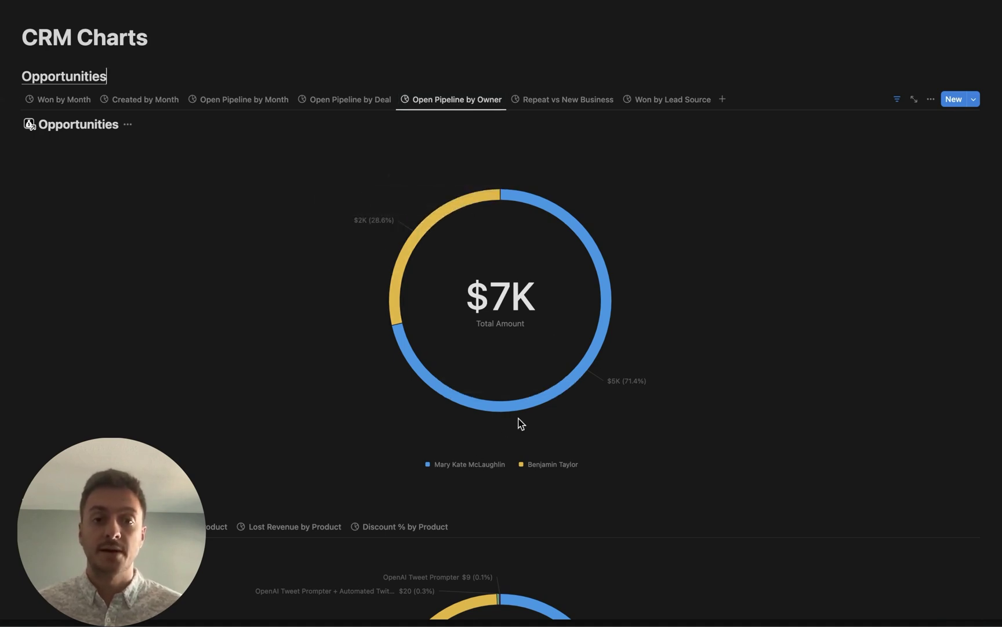
pyautogui.moveTo(560, 368)
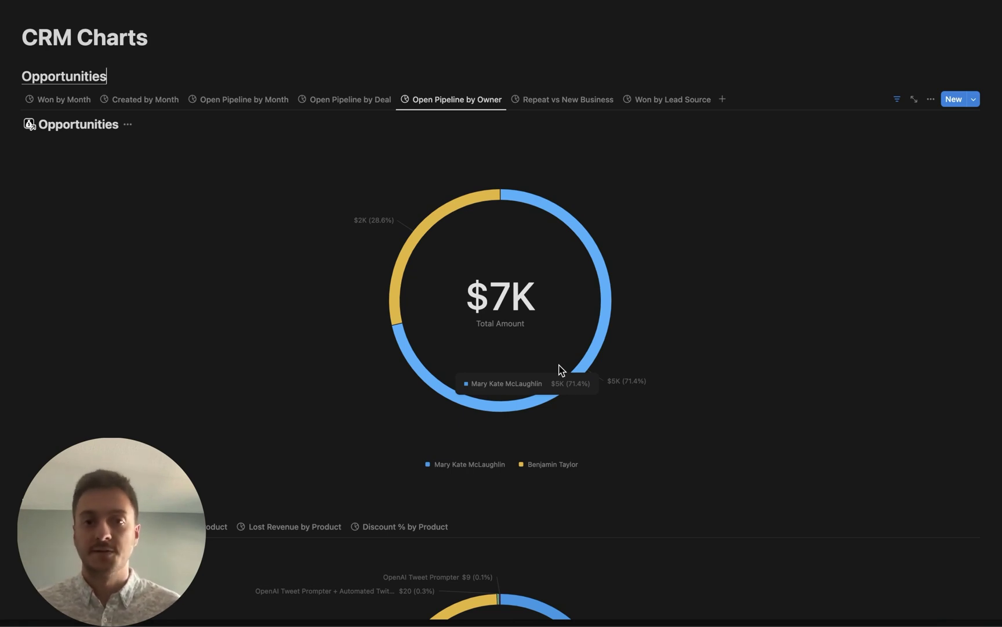
pyautogui.scroll(2, 562, 232)
pyautogui.click(566, 150)
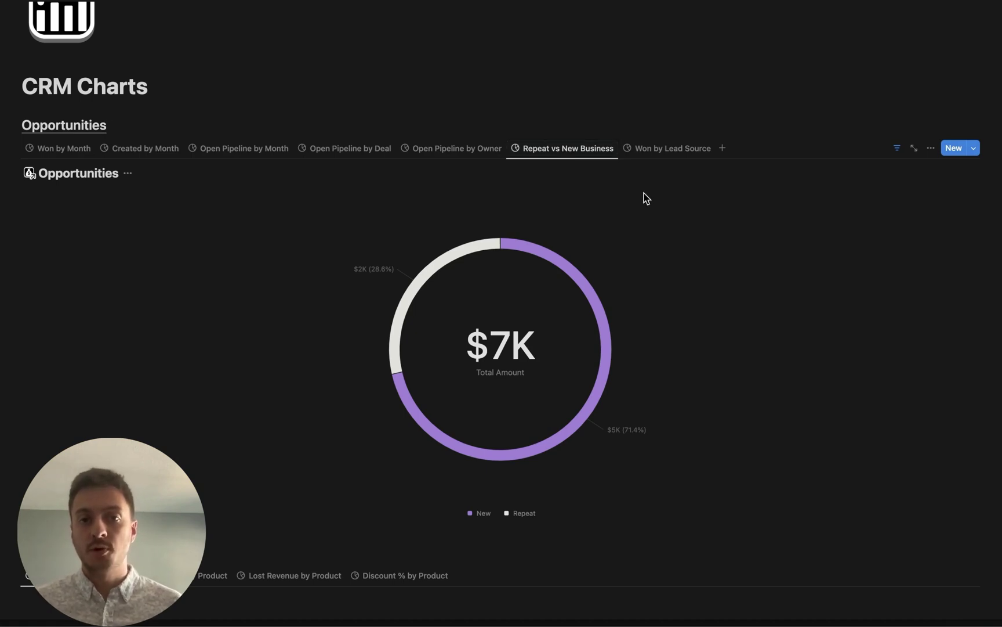
# - Scroll down to the Products / Services section's $6.1K Revenue by Product donut
pyautogui.scroll(-1, 644, 193)
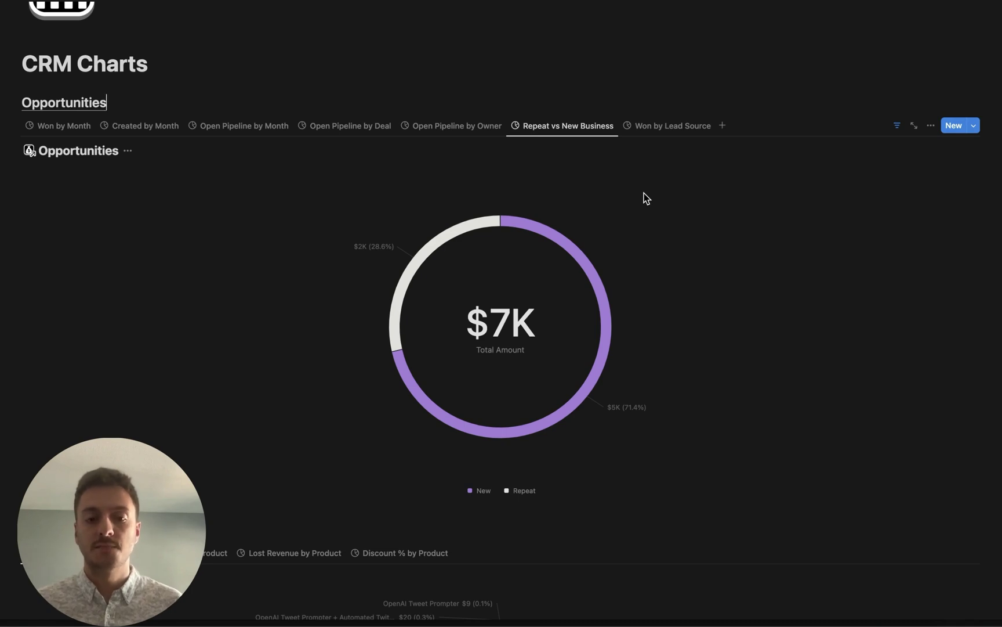
pyautogui.moveTo(575, 247)
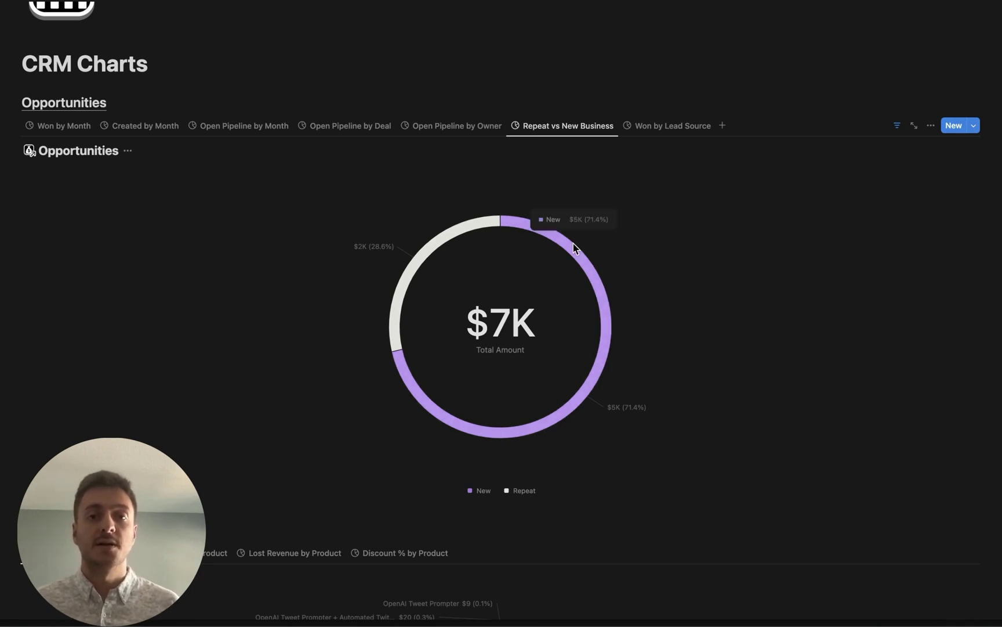
pyautogui.scroll(-7, 560, 150)
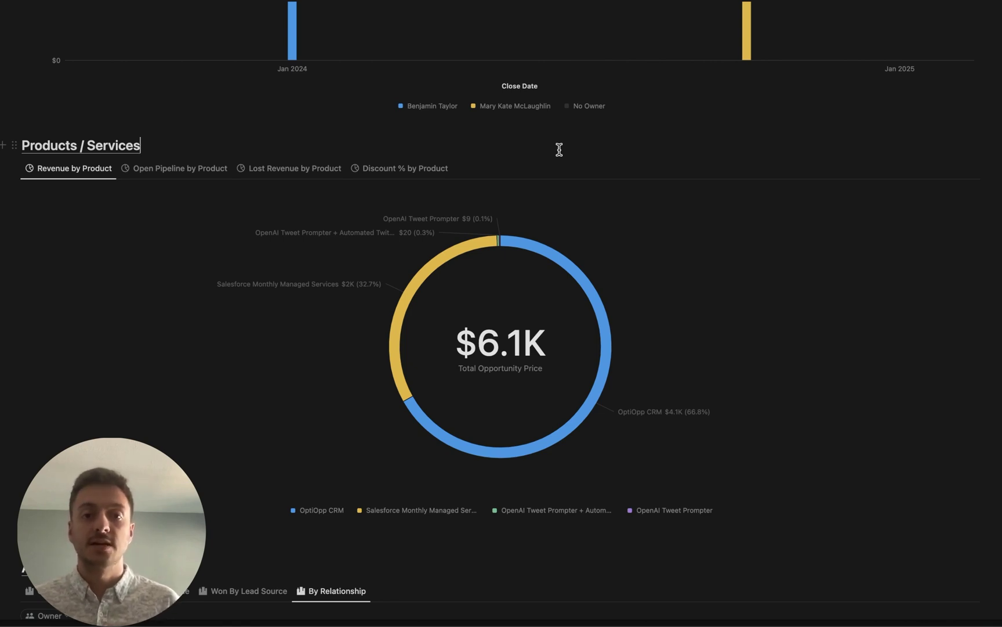
# - Inspect the Revenue by Product segments for OptiOpp CRM and Salesforce Monthly Managed Services
pyautogui.scroll(-1, 556, 153)
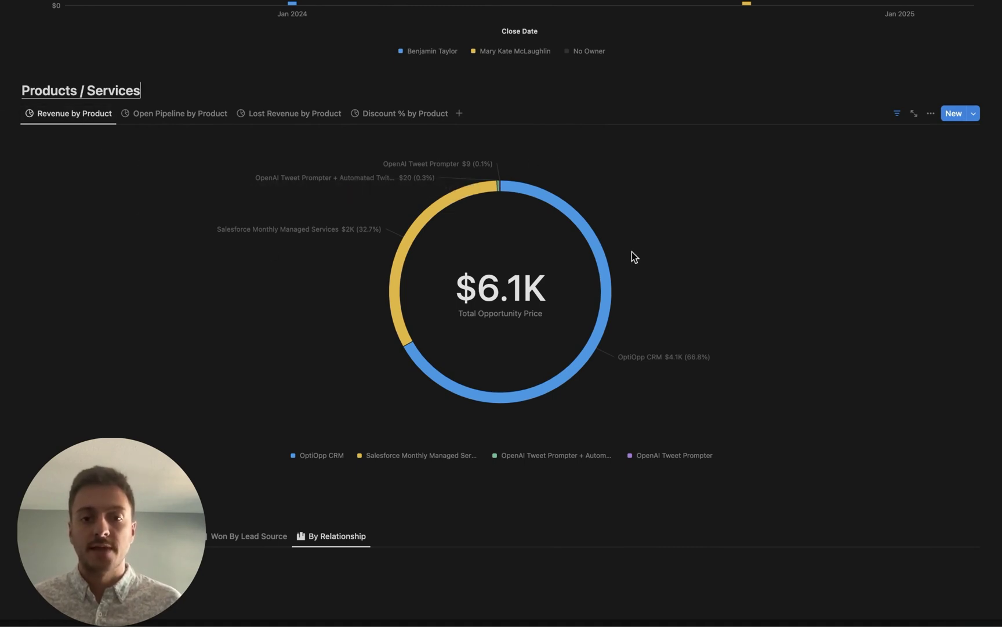
pyautogui.moveTo(602, 263)
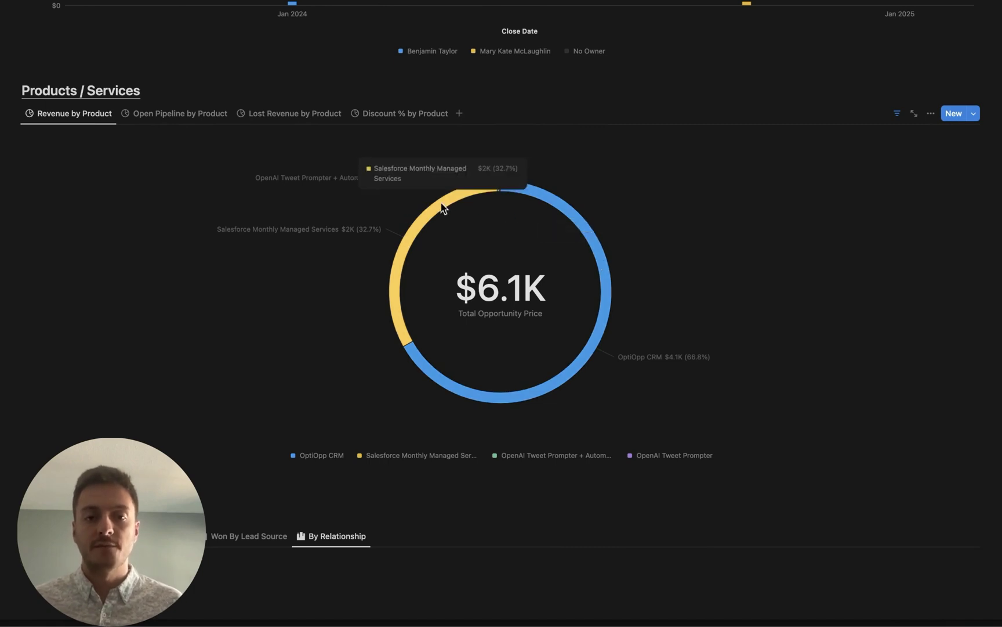
pyautogui.moveTo(500, 189)
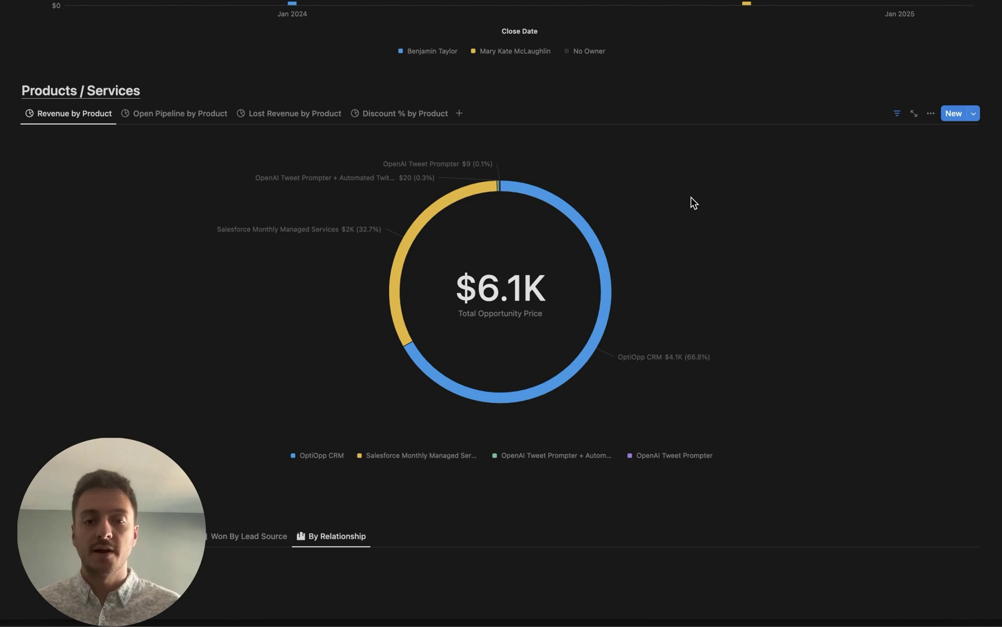
pyautogui.moveTo(589, 355)
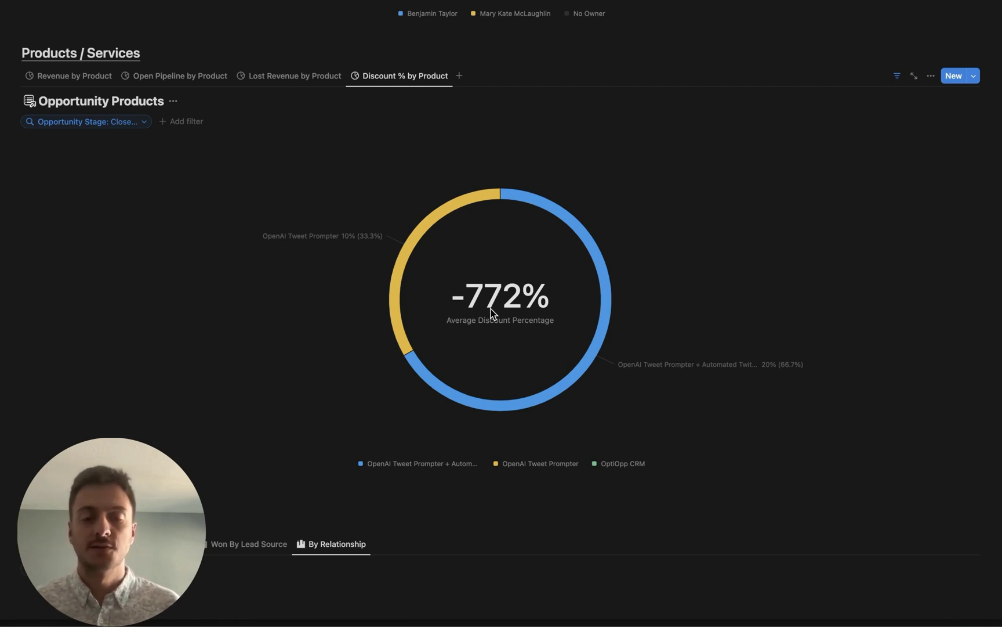
# - Scroll down to the Accounts Created by Month chart: 6 accounts in Aug 2024, 2 in Oct 2024
pyautogui.scroll(-7, 639, 530)
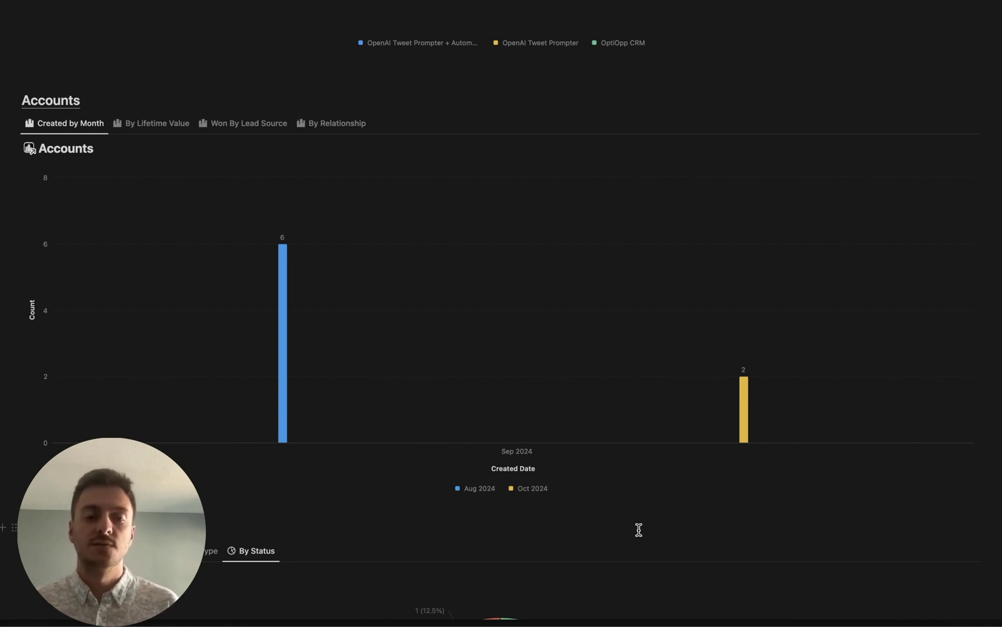
# - Inspect the Accounts $6.1K lifetime-value donut: Tradeshow $4K, Paid Ad $2K, Social Media $90
pyautogui.scroll(-1, 266, 301)
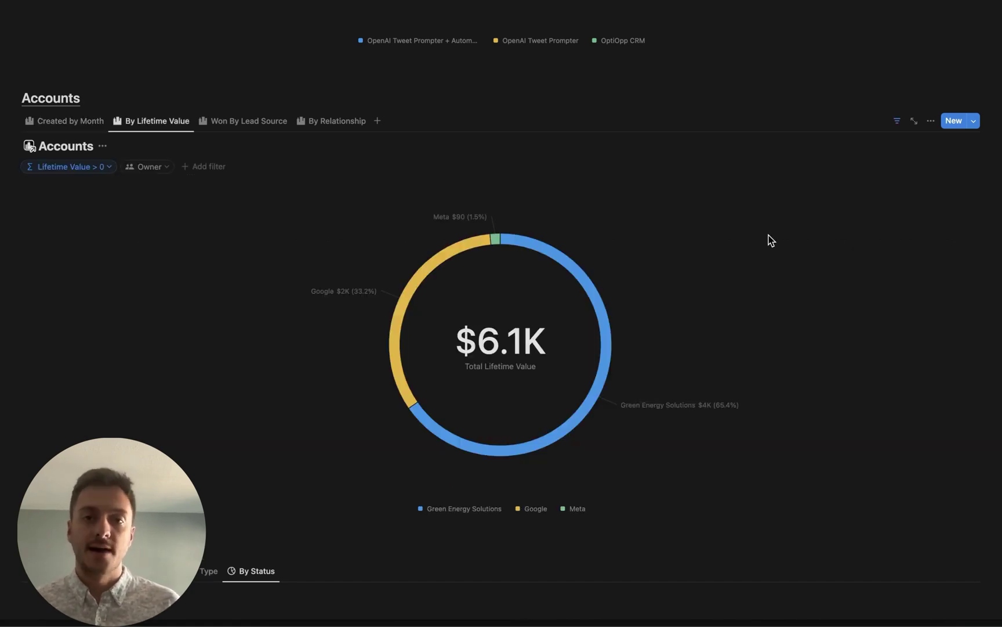
pyautogui.scroll(-2, 760, 255)
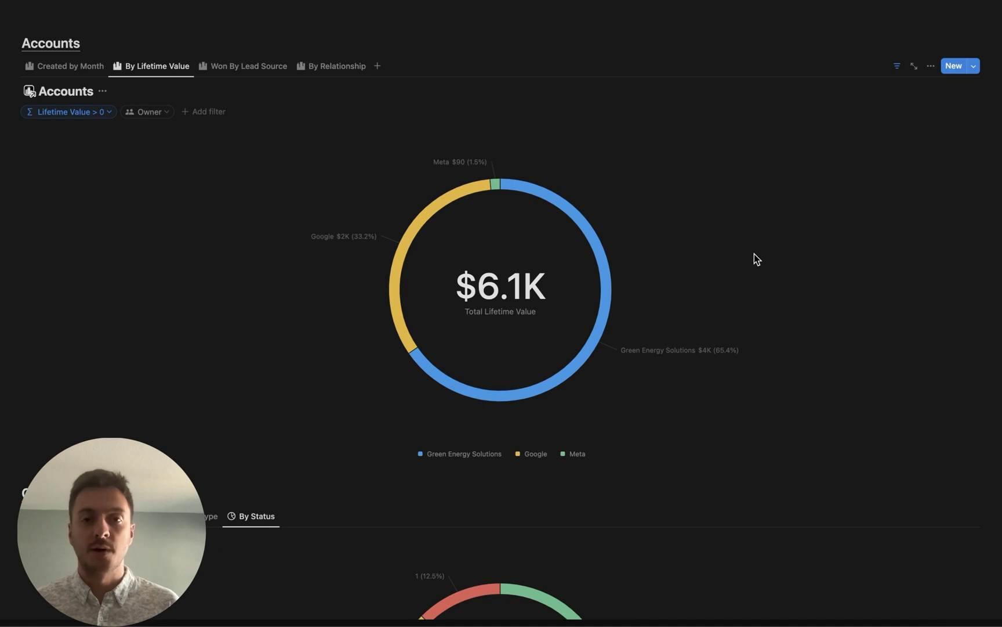
pyautogui.moveTo(605, 277)
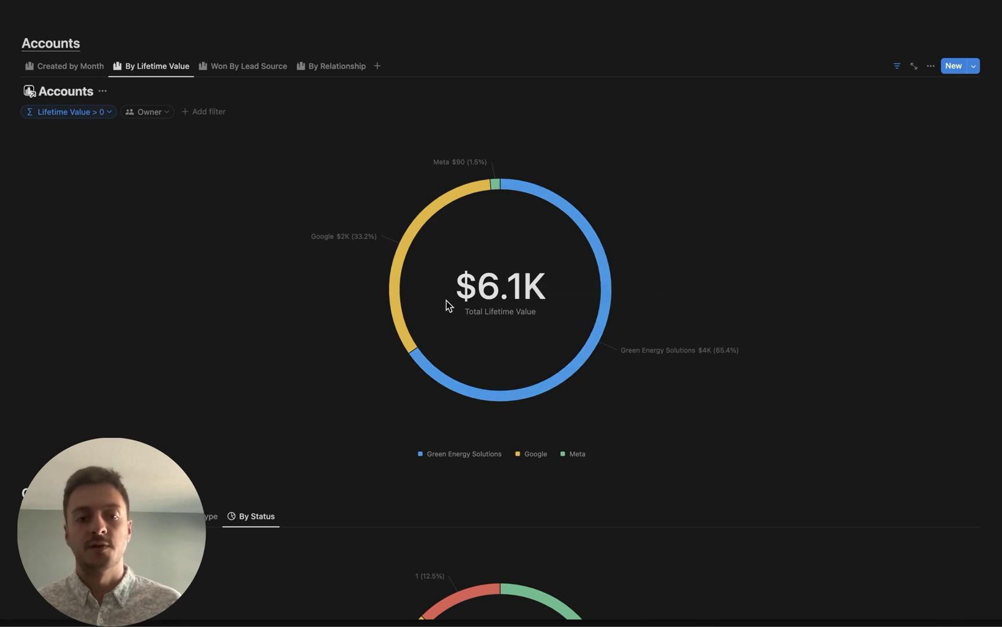
pyautogui.moveTo(405, 257)
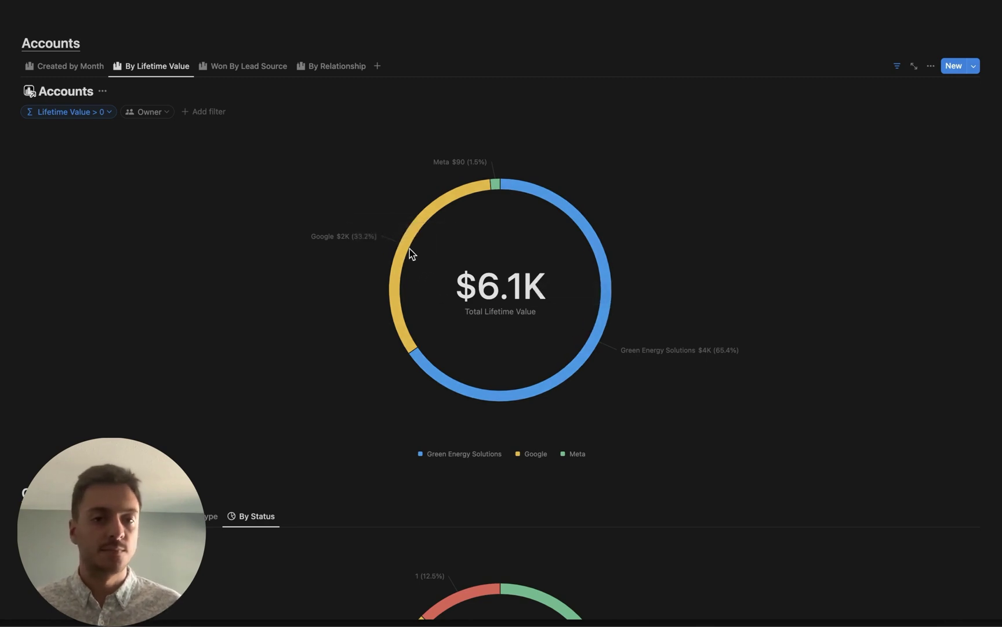
pyautogui.moveTo(402, 252)
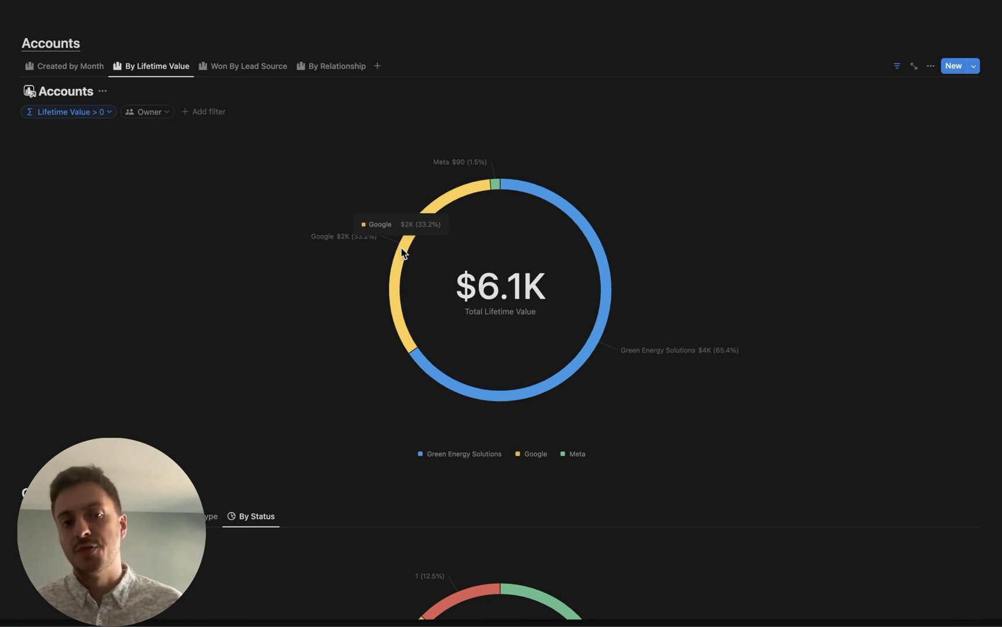
pyautogui.moveTo(496, 184)
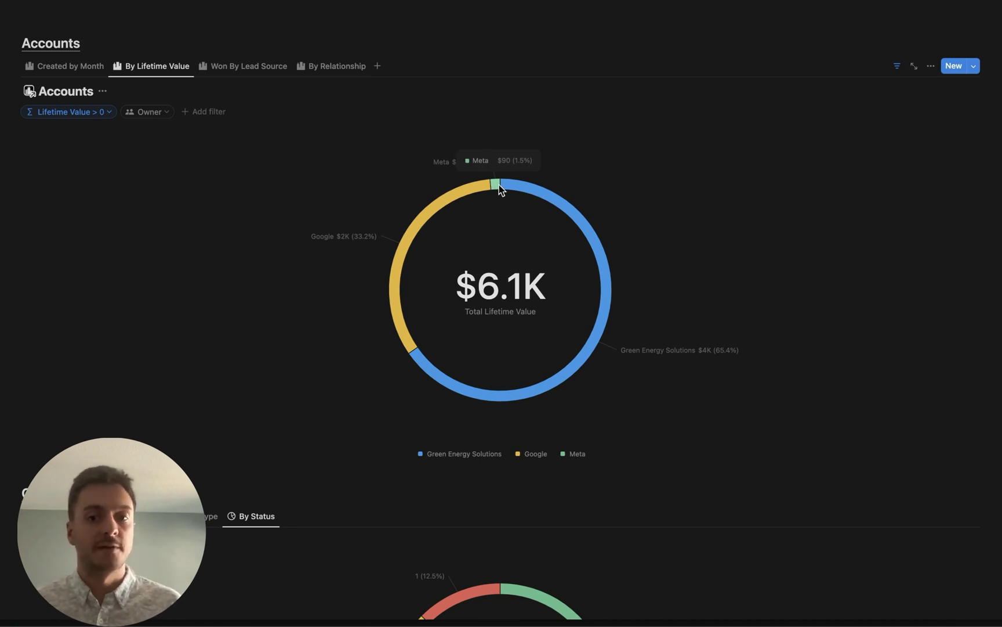
pyautogui.moveTo(416, 232)
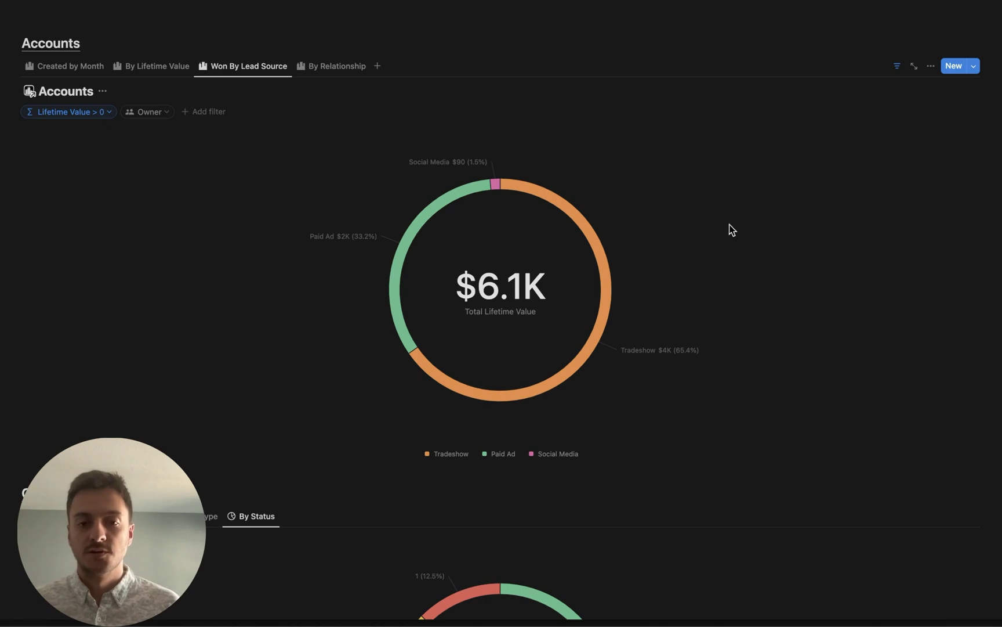
# - Inspect the Customer and Prospect segments of the Accounts By Relationship donut, then scroll to Contacts
pyautogui.moveTo(603, 296)
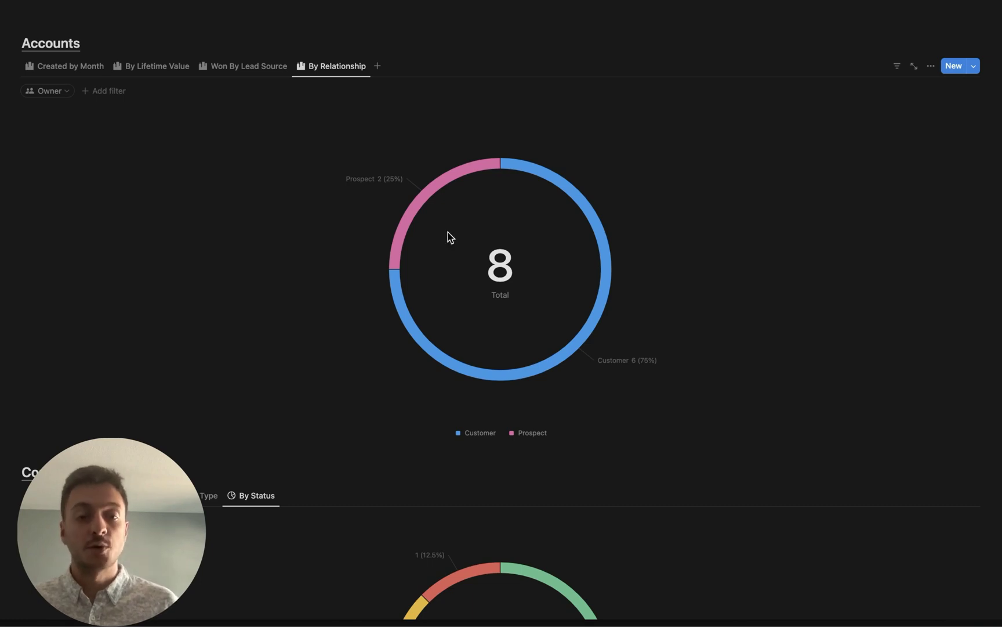
pyautogui.moveTo(427, 199)
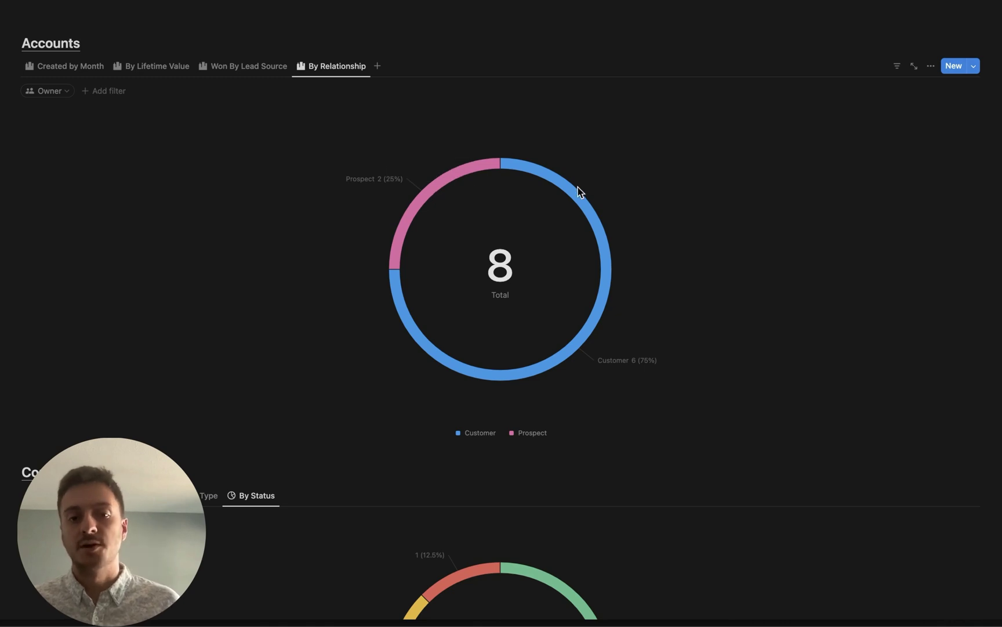
pyautogui.moveTo(575, 195)
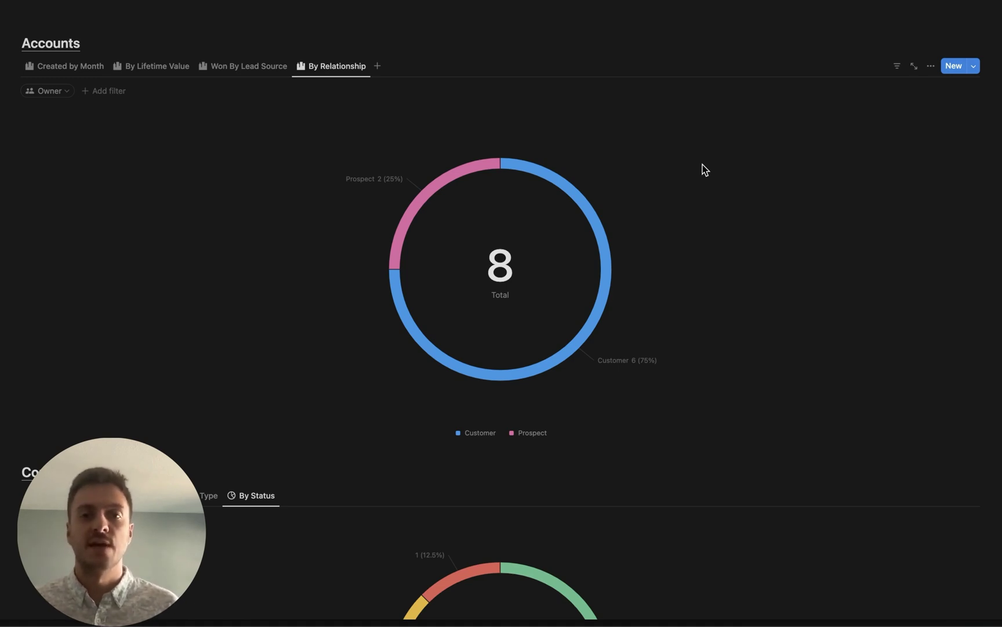
pyautogui.scroll(-7, 491, 275)
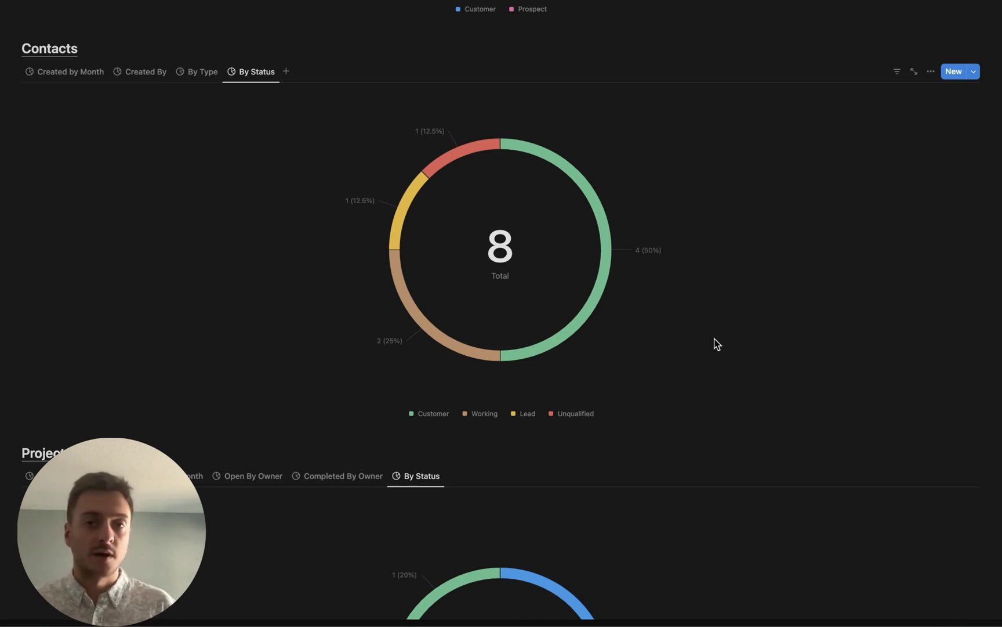
# - Inspect the Contacts By Status donut segments: Customer 4 (50%), Unqualified 1 (12.5%)
pyautogui.moveTo(607, 254)
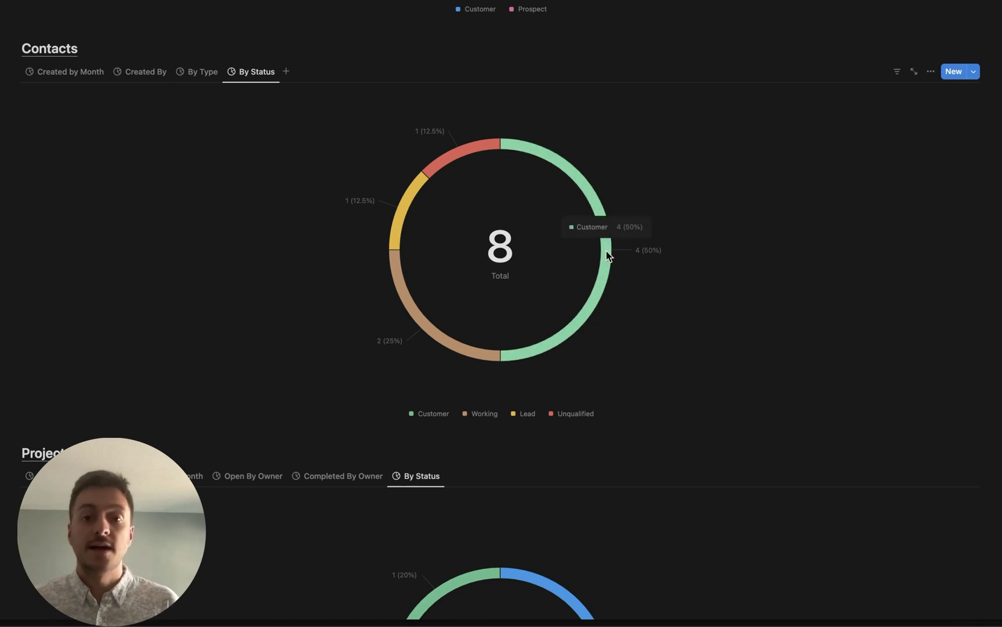
pyautogui.moveTo(426, 326)
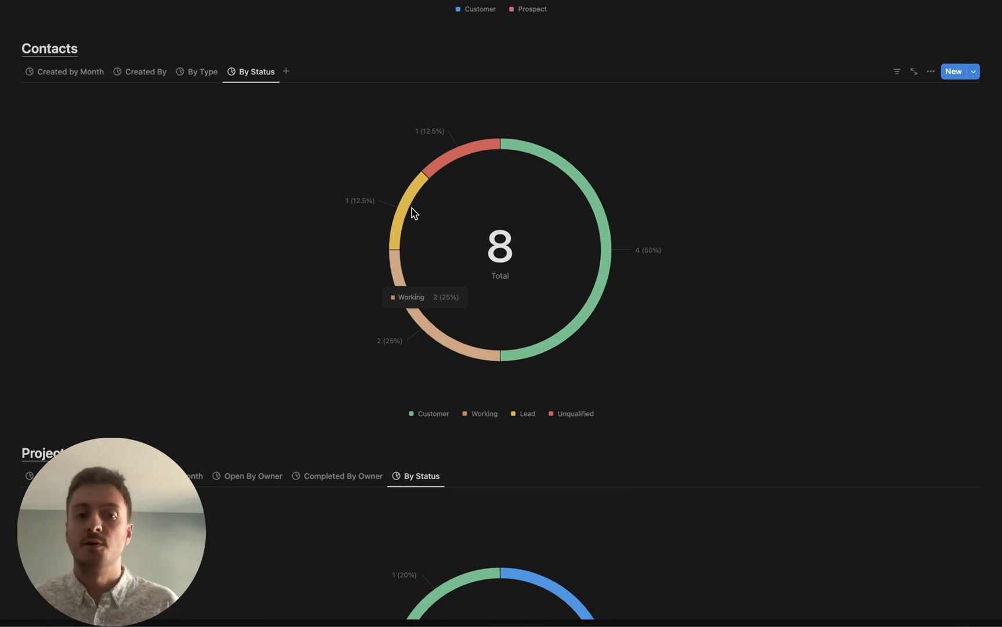
pyautogui.moveTo(408, 208)
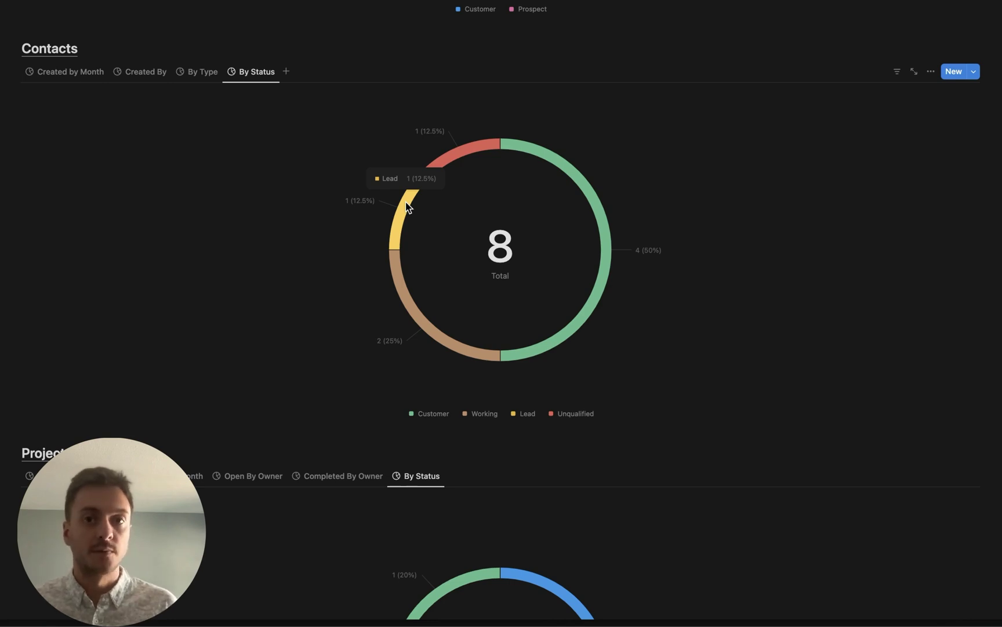
pyautogui.moveTo(474, 152)
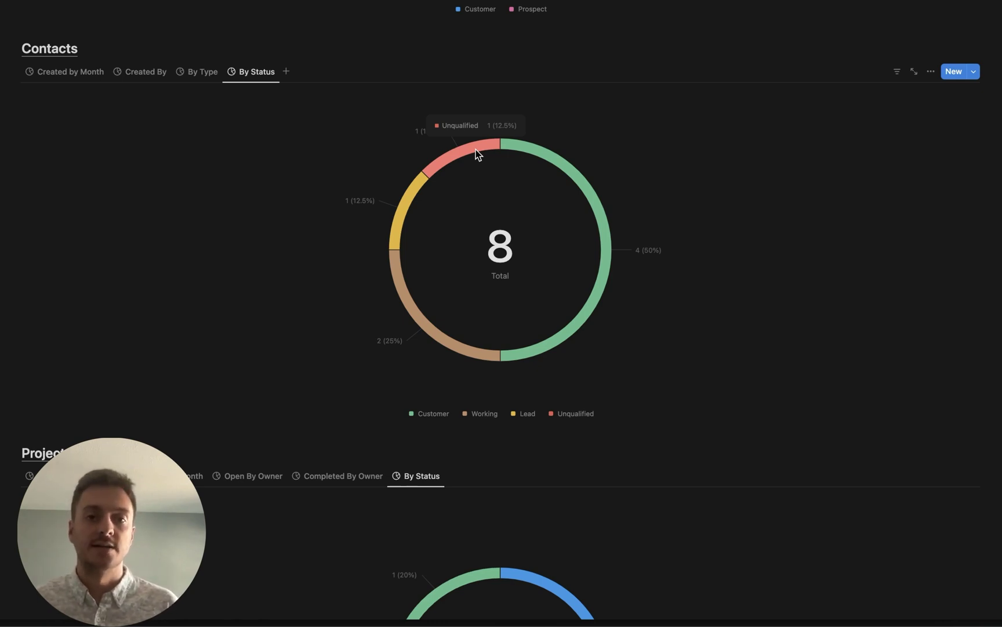
# - Show the Projects Completed by Month, Open By Owner and By Status charts, then scroll to Tasks
pyautogui.scroll(-7, 738, 216)
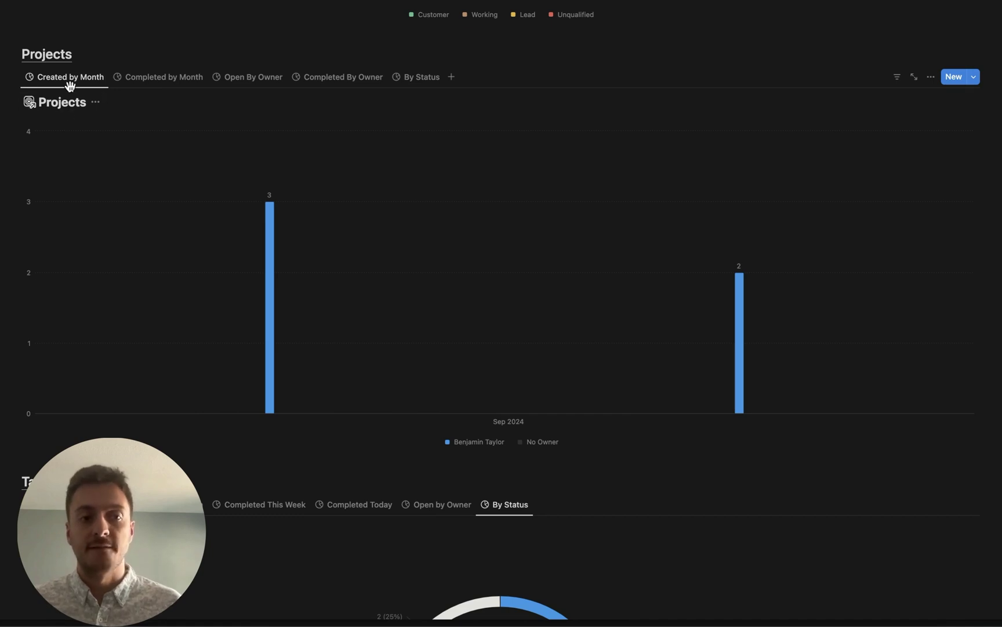
pyautogui.click(164, 84)
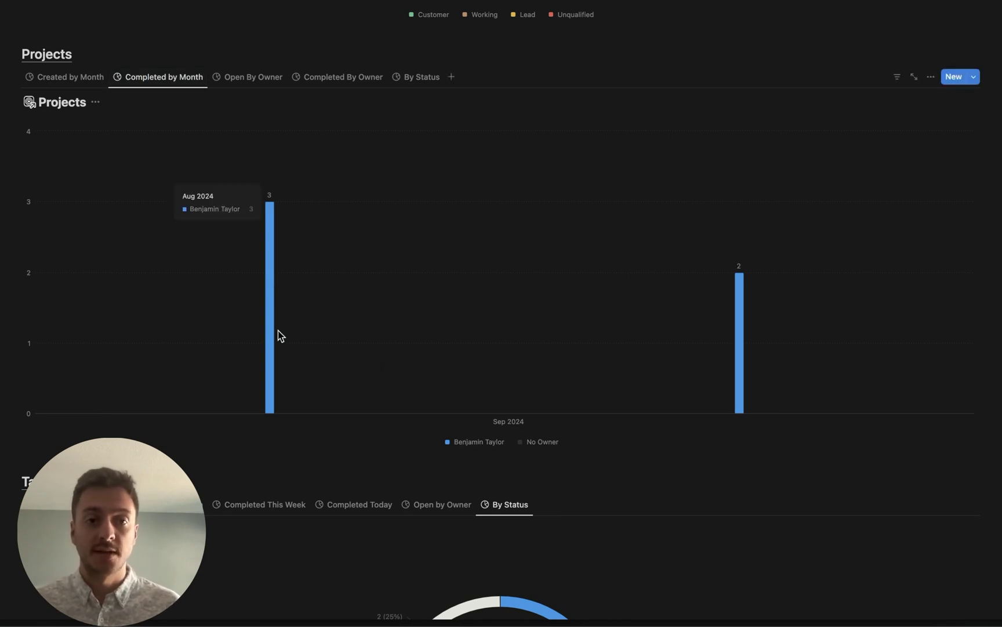
pyautogui.click(258, 81)
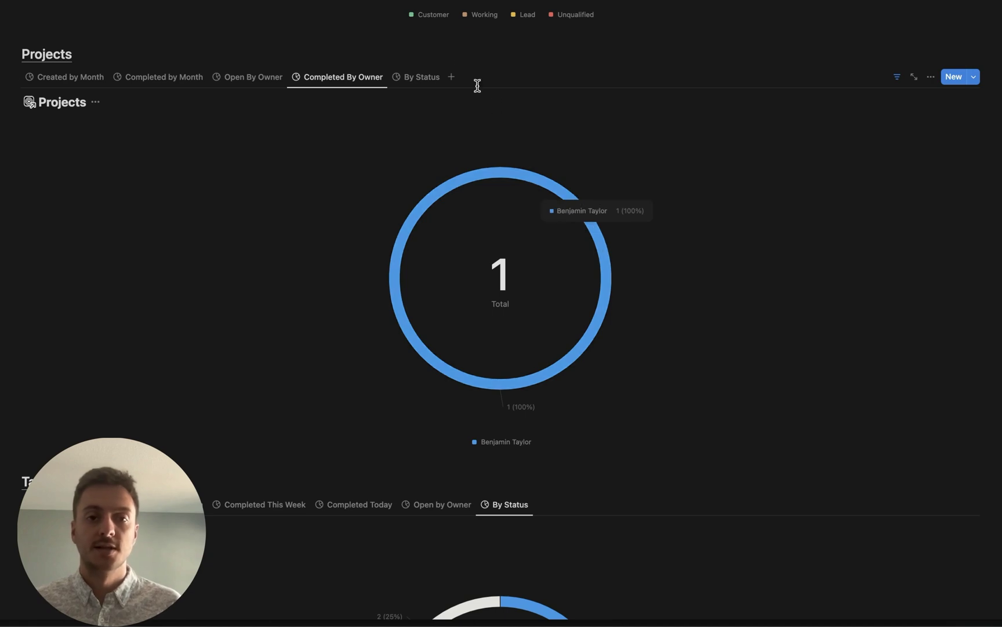
pyautogui.click(418, 78)
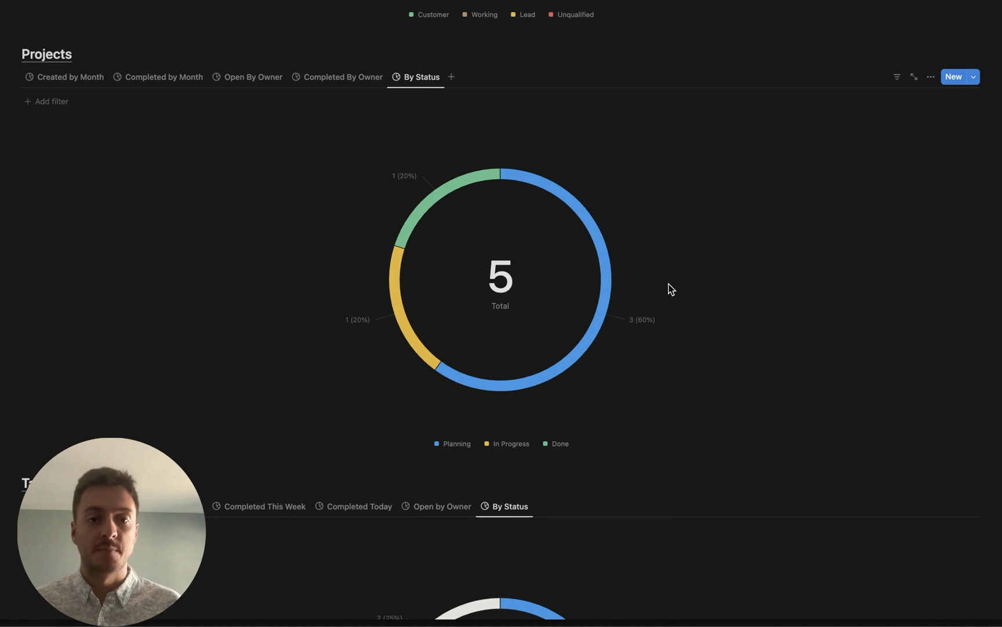
pyautogui.moveTo(590, 218)
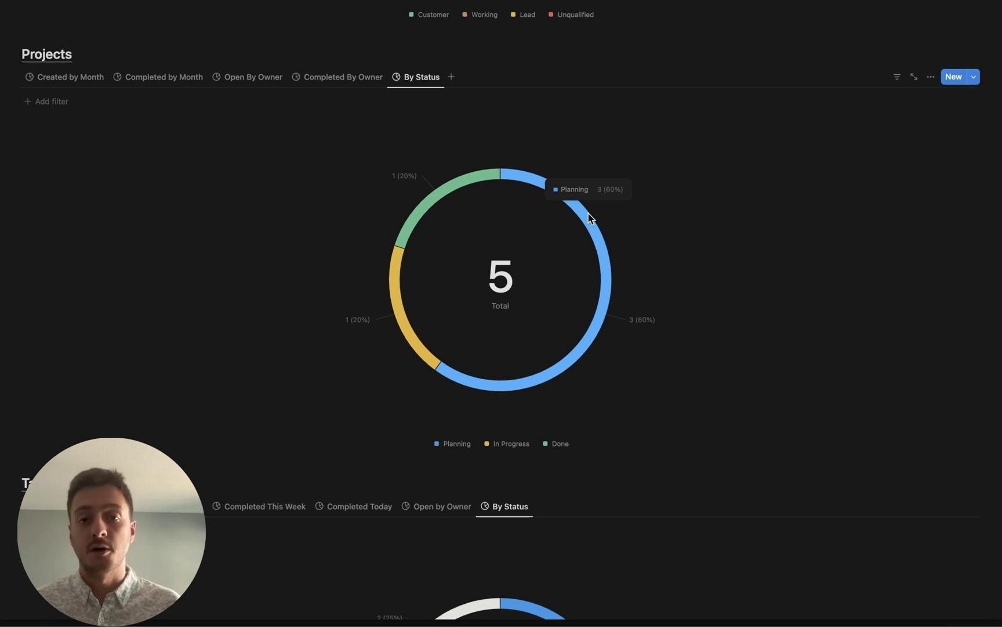
pyautogui.scroll(-7, 355, 250)
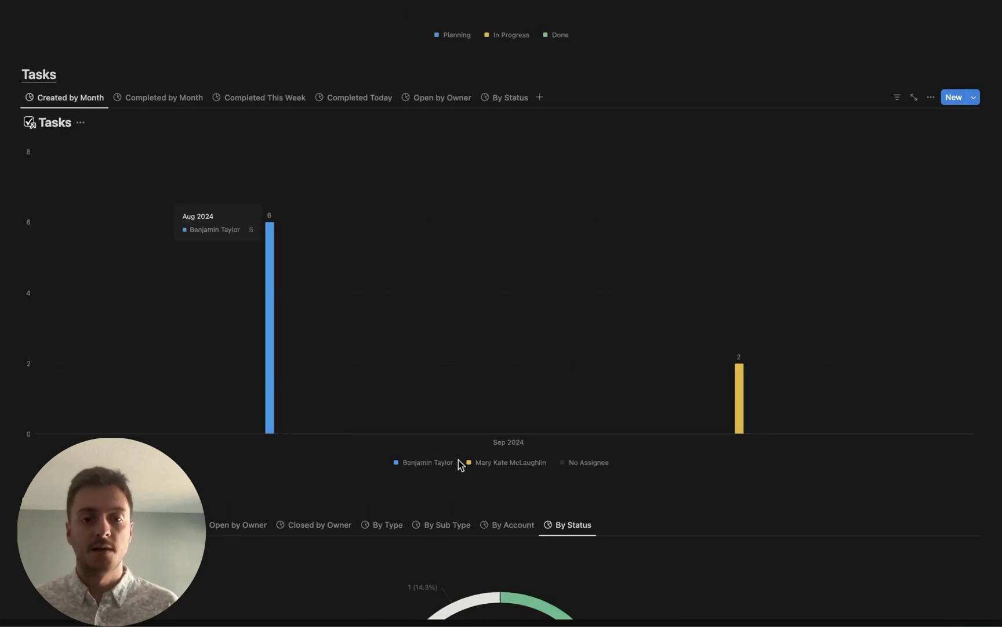
# - Cycle the Tasks chart through Completed by Month, Completed This Week, Completed Today and Open by Owner
pyautogui.scroll(1, 464, 471)
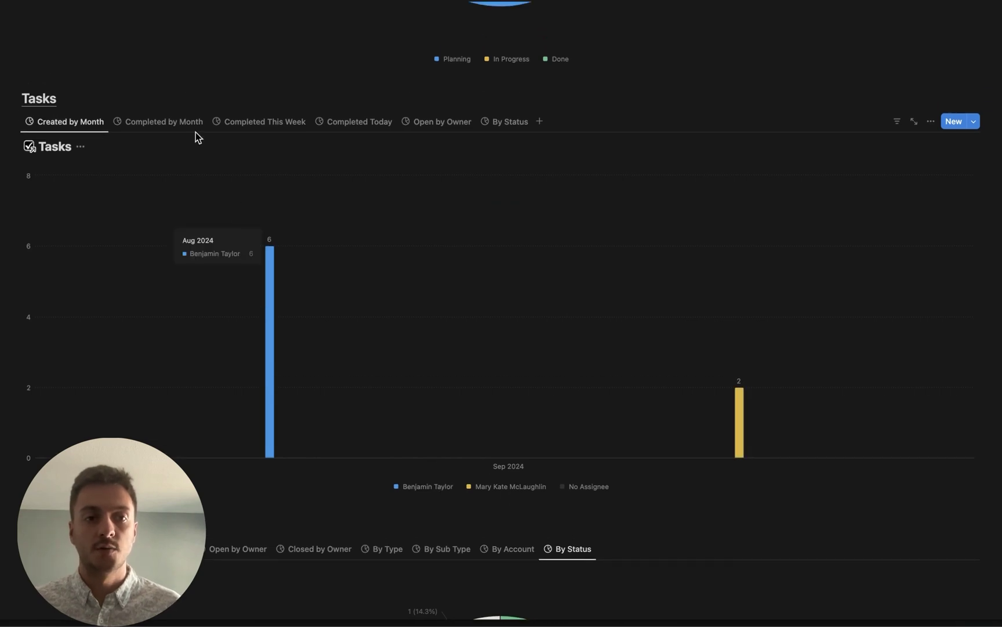
pyautogui.click(157, 129)
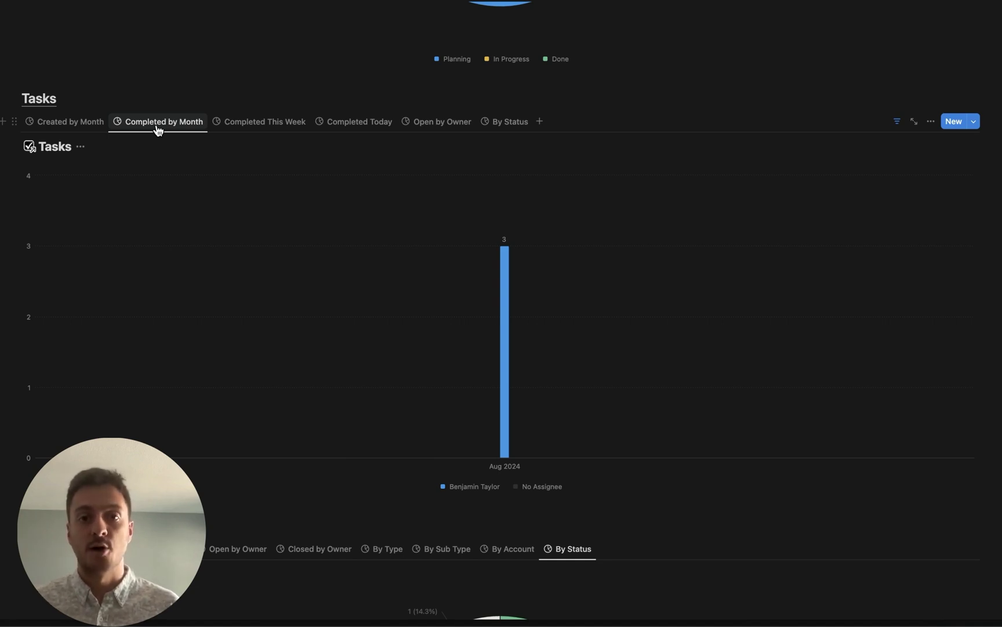
pyautogui.click(264, 128)
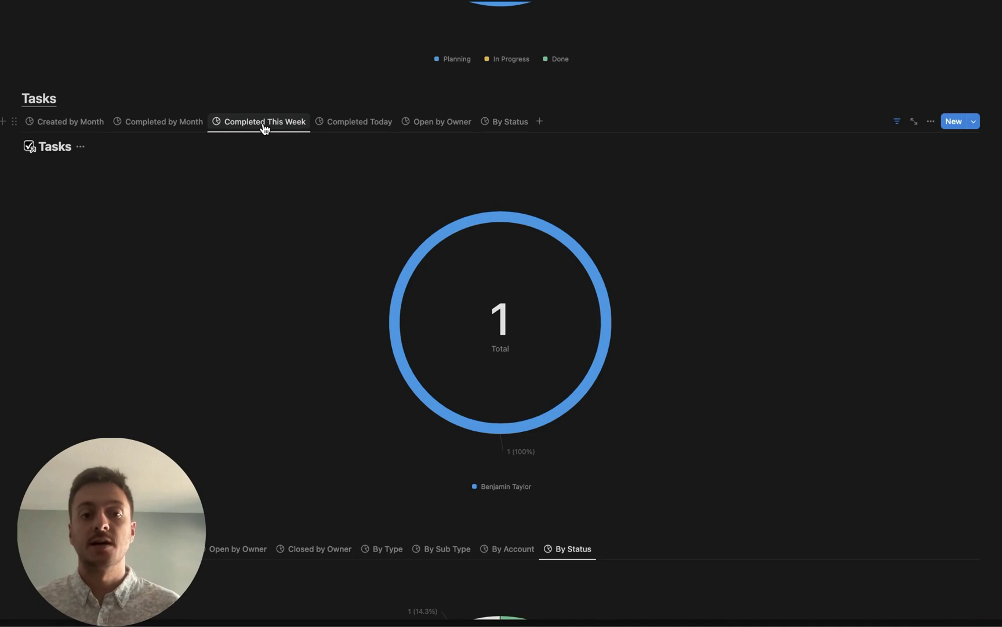
pyautogui.click(359, 123)
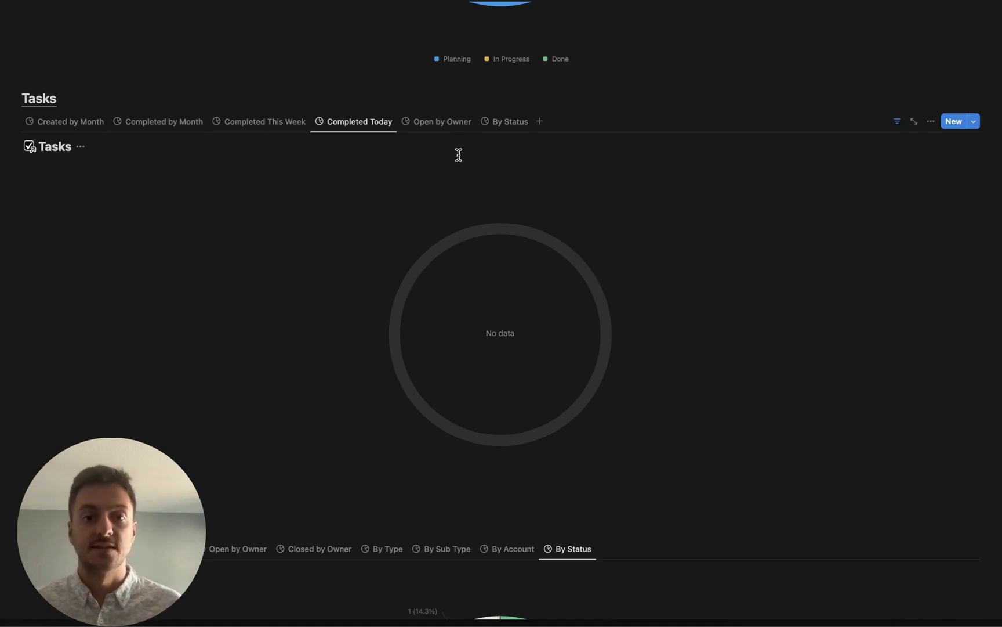
pyautogui.click(442, 121)
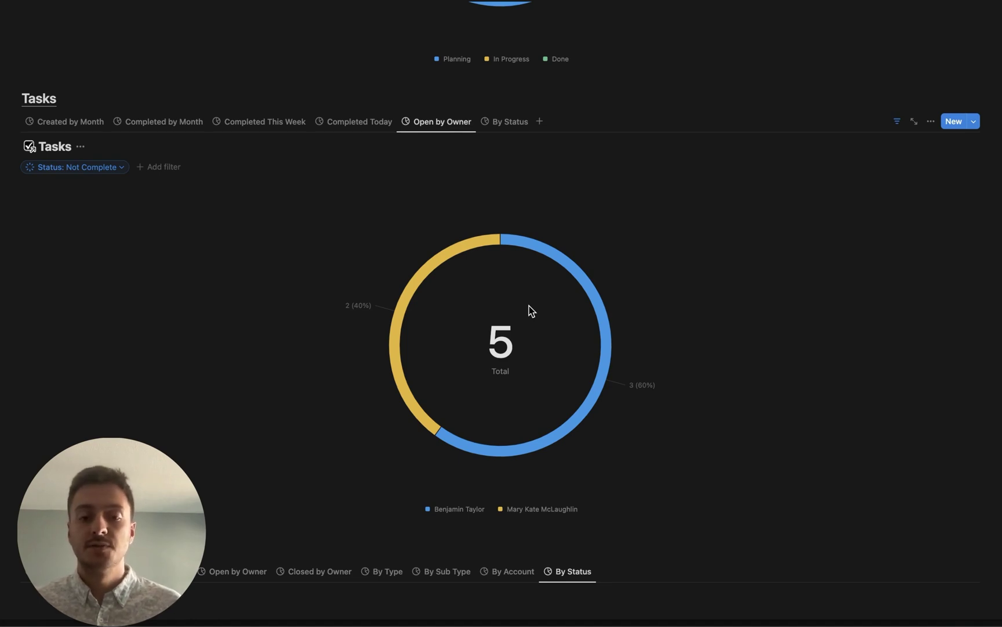
pyautogui.moveTo(608, 314)
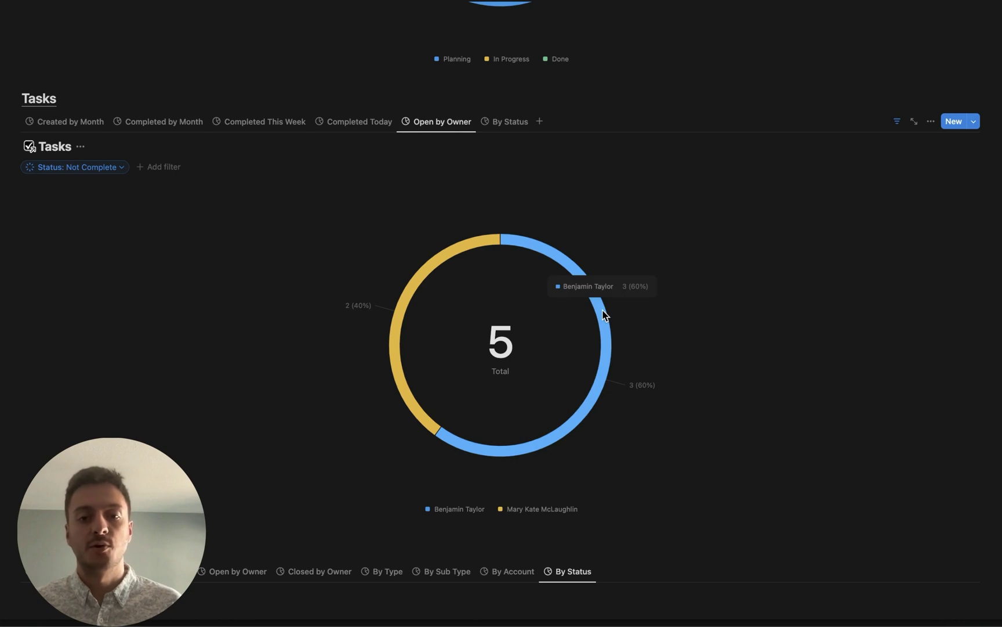
pyautogui.moveTo(411, 286)
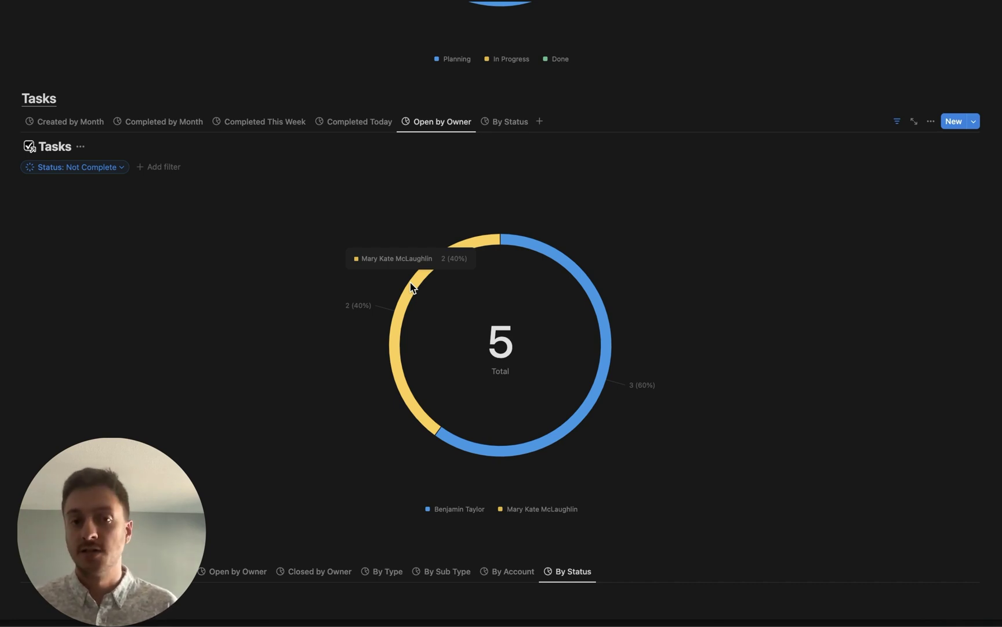
# - Show all 8 tasks by status across In Progress, Done and Not Started
pyautogui.click(505, 121)
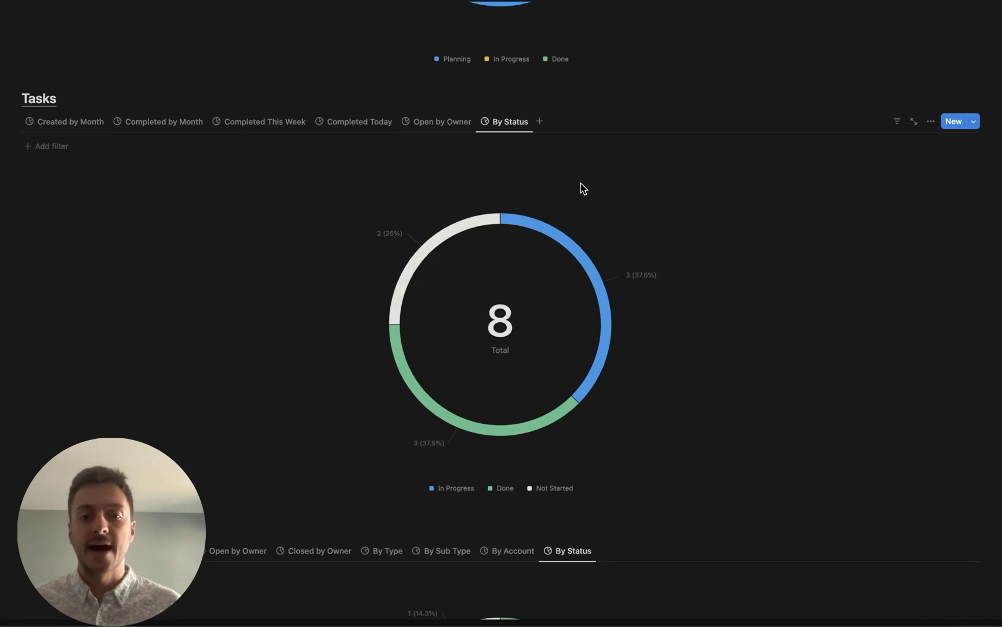
pyautogui.moveTo(587, 270)
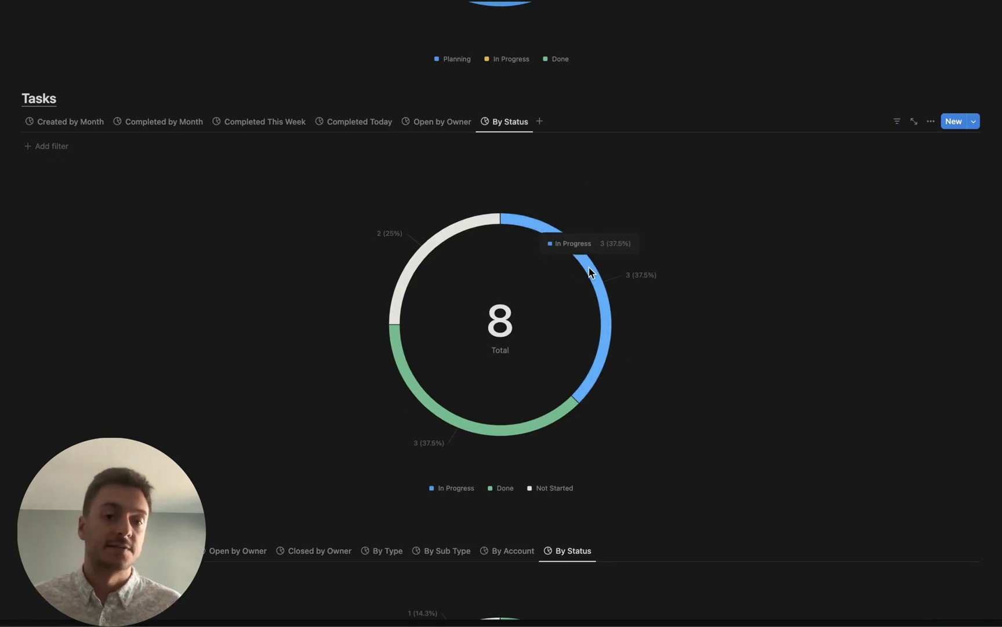
pyautogui.moveTo(419, 254)
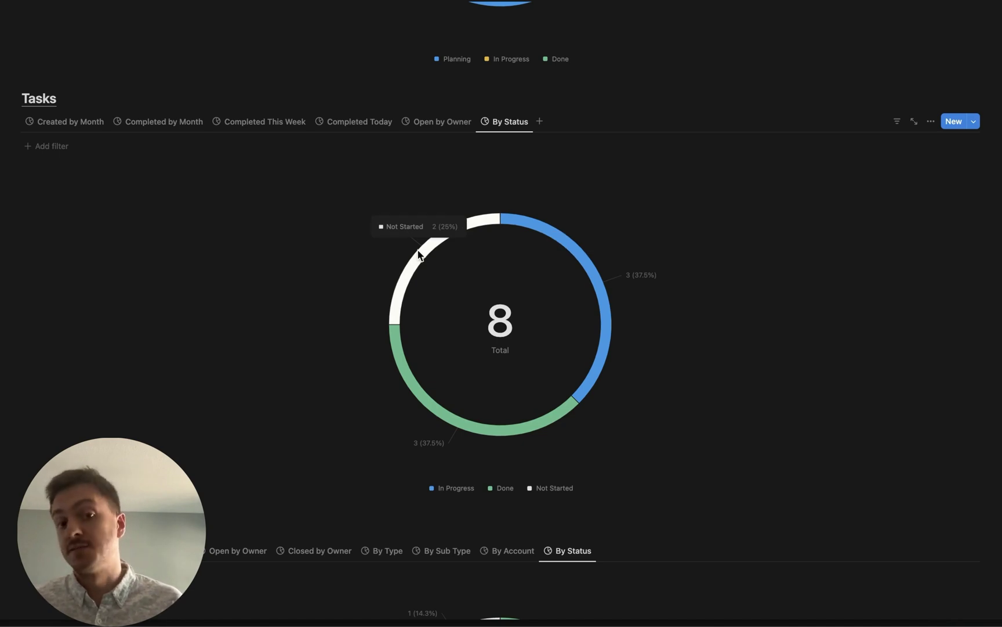
pyautogui.moveTo(471, 432)
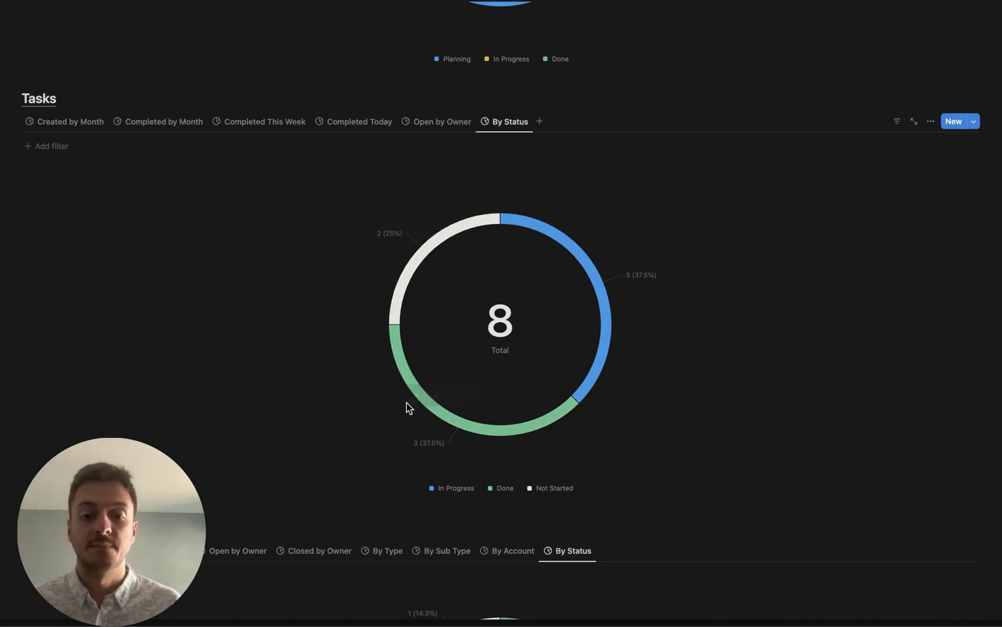
pyautogui.scroll(-8, 518, 230)
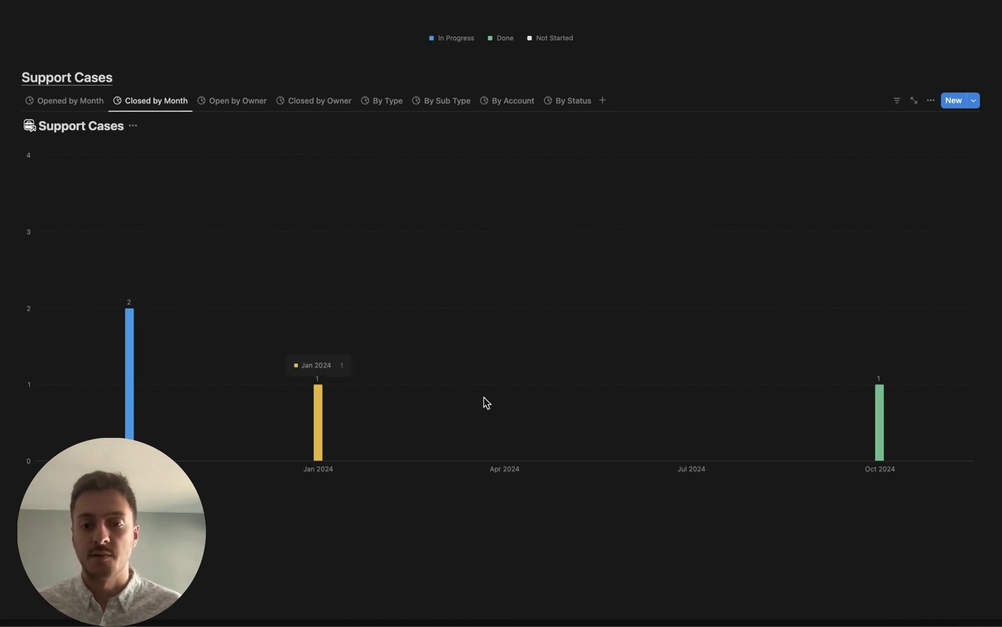
# - Show Support Cases open by owner, then closed by owner: 4 cases split 3 and 1
pyautogui.scroll(-1, 484, 400)
pyautogui.scroll(2, 486, 402)
pyautogui.click(235, 156)
pyautogui.scroll(-1, 534, 267)
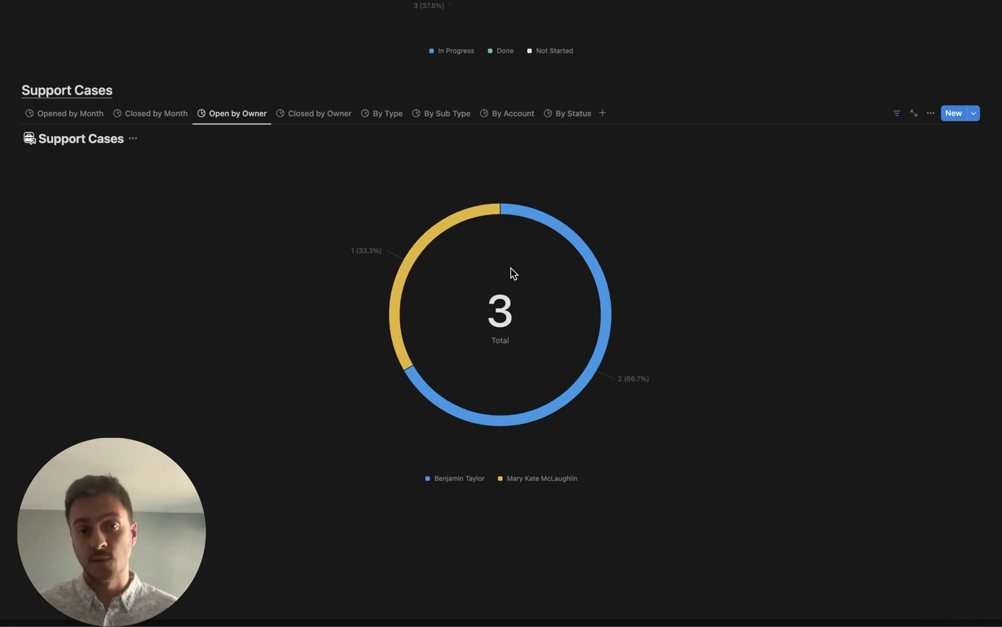
pyautogui.click(319, 113)
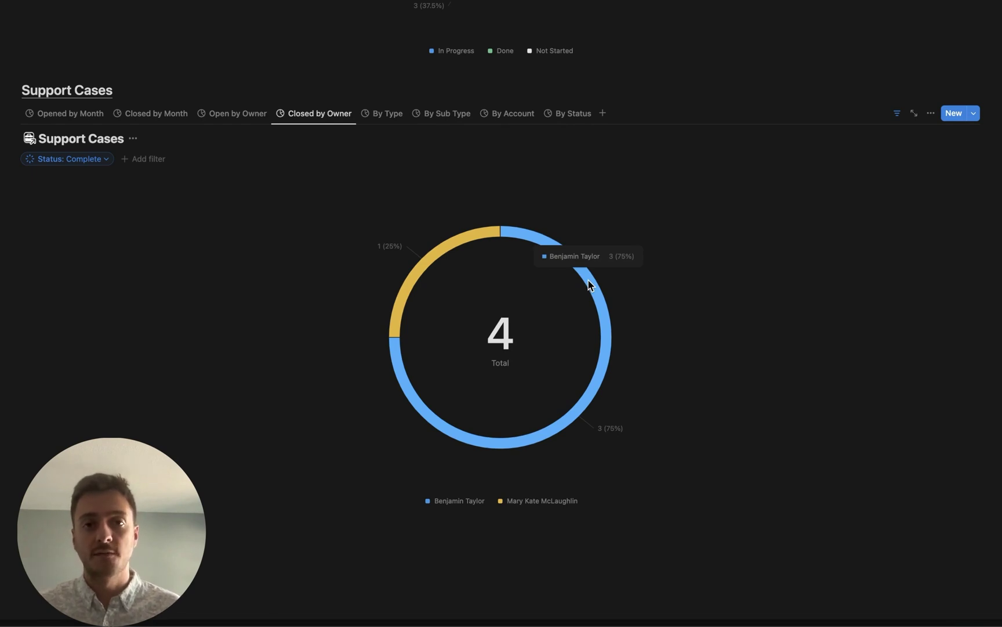
# - Break the 7 Support Cases down by type, then by account
pyautogui.click(383, 113)
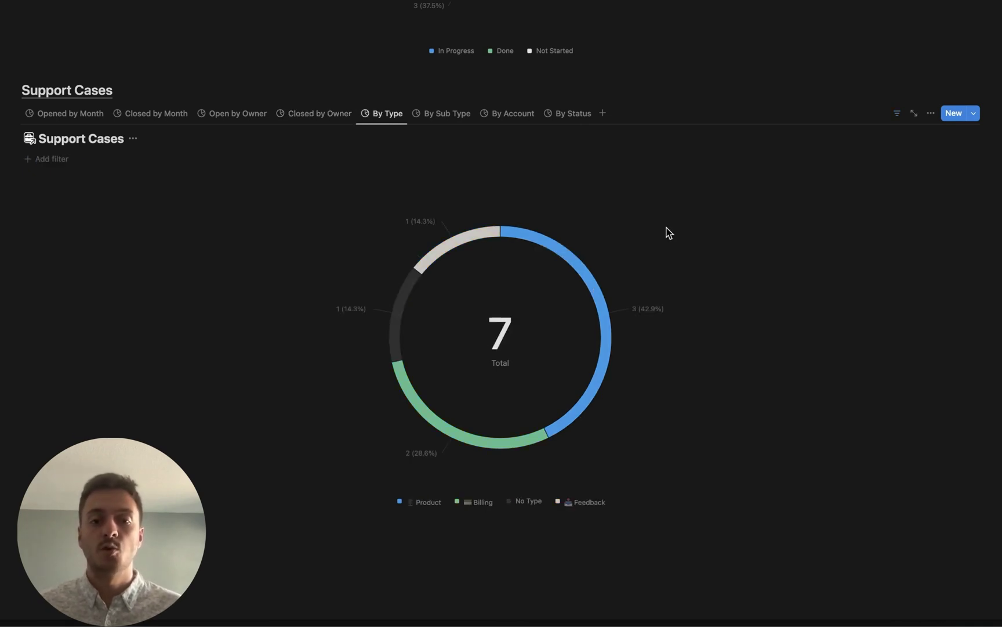
pyautogui.moveTo(451, 251)
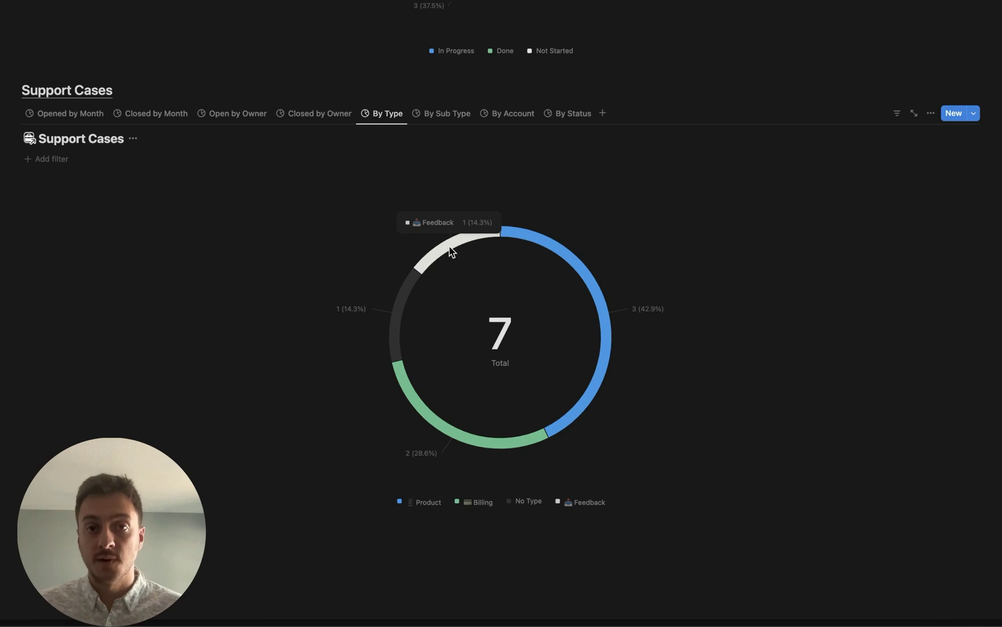
pyautogui.moveTo(586, 265)
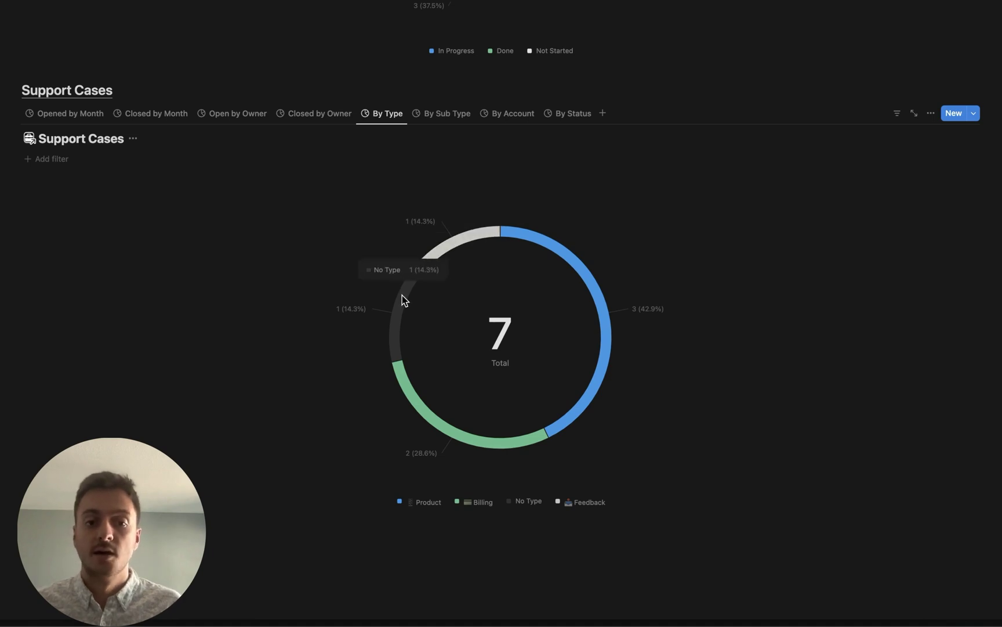
pyautogui.moveTo(444, 431)
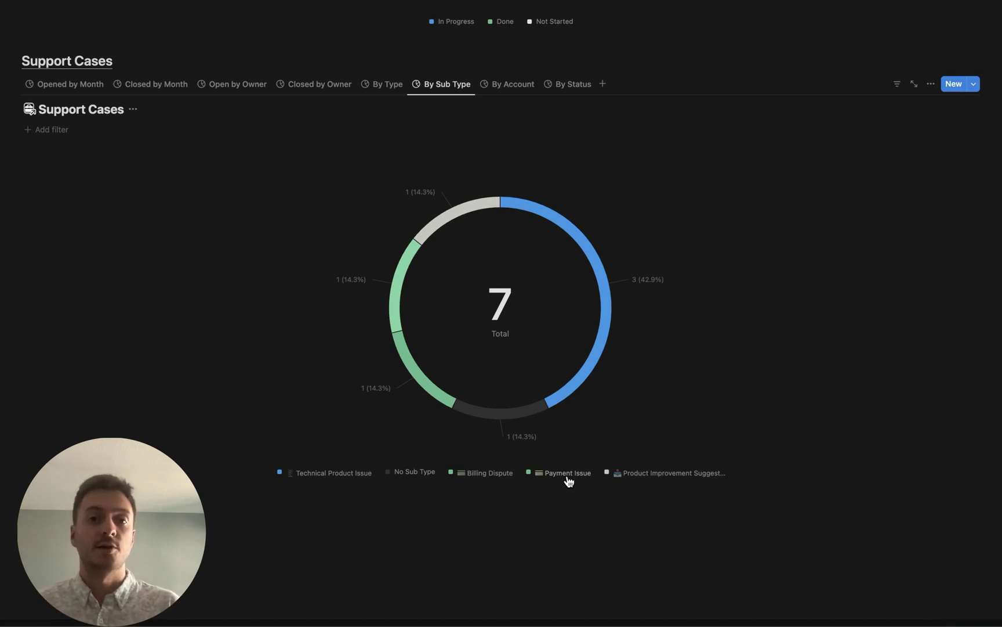
pyautogui.click(513, 83)
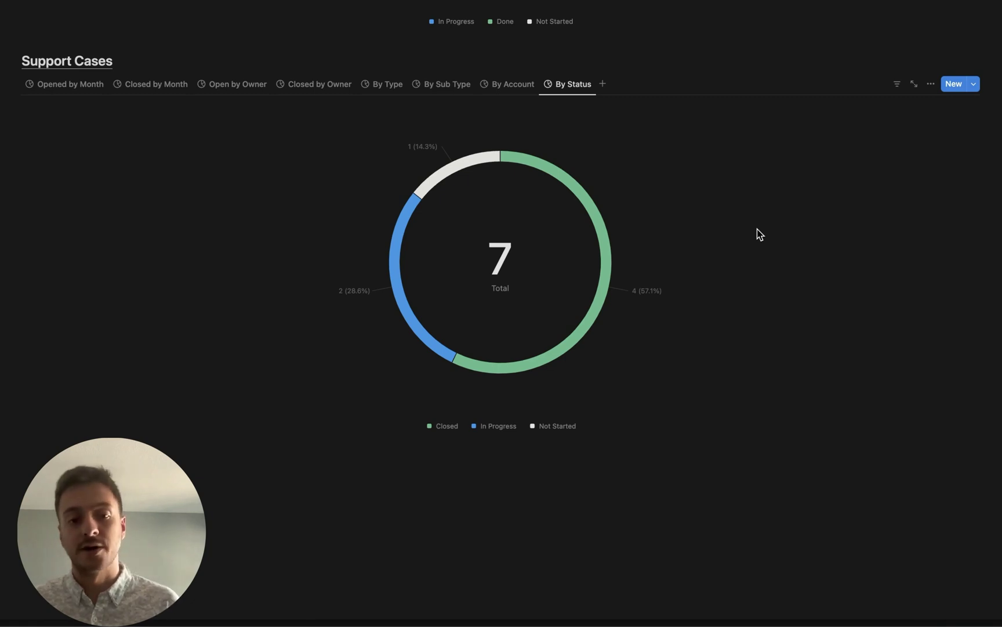
# - Scroll back up from the Support Cases By Status chart, 4 of 7 cases closed
pyautogui.scroll(15, 760, 234)
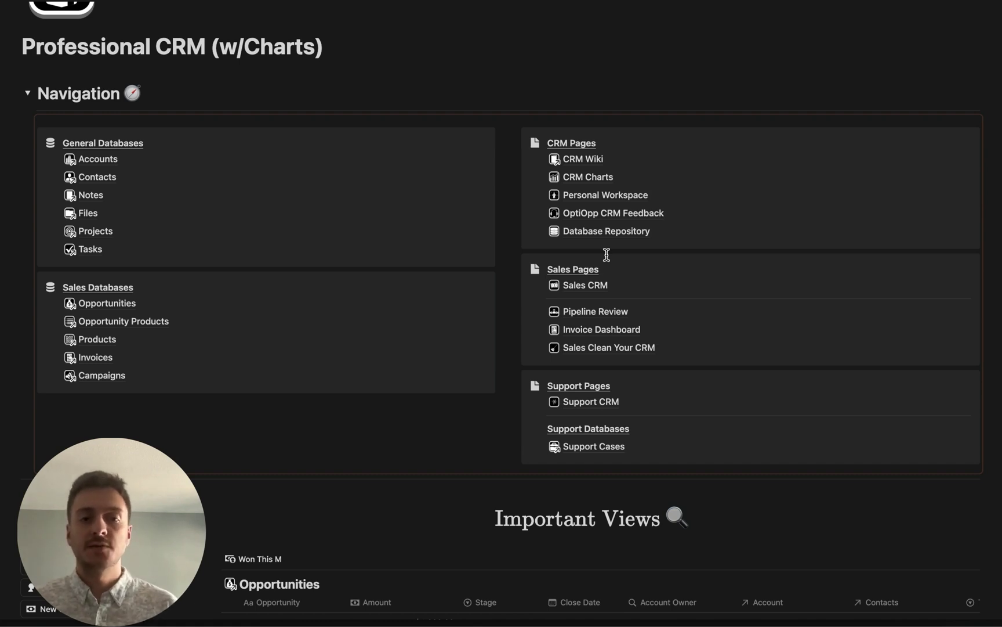
# - Return to the Professional CRM (w/Charts) home page with its Navigation of databases and pages
pyautogui.moveTo(142, 167)
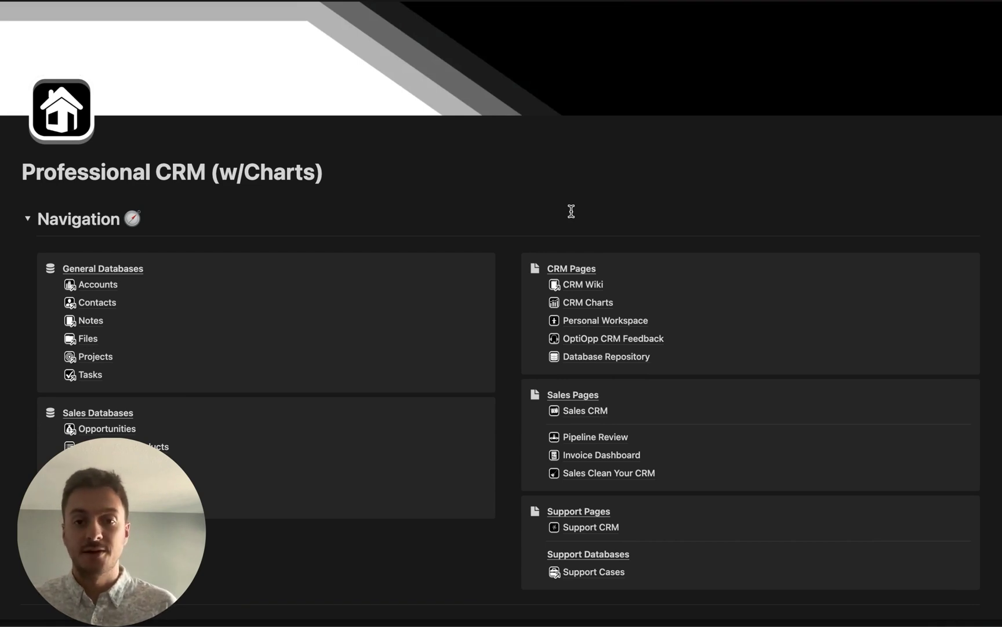
# - Go to the CRM Charts page and bring the Opportunities Won by Month bar chart into view
pyautogui.click(588, 302)
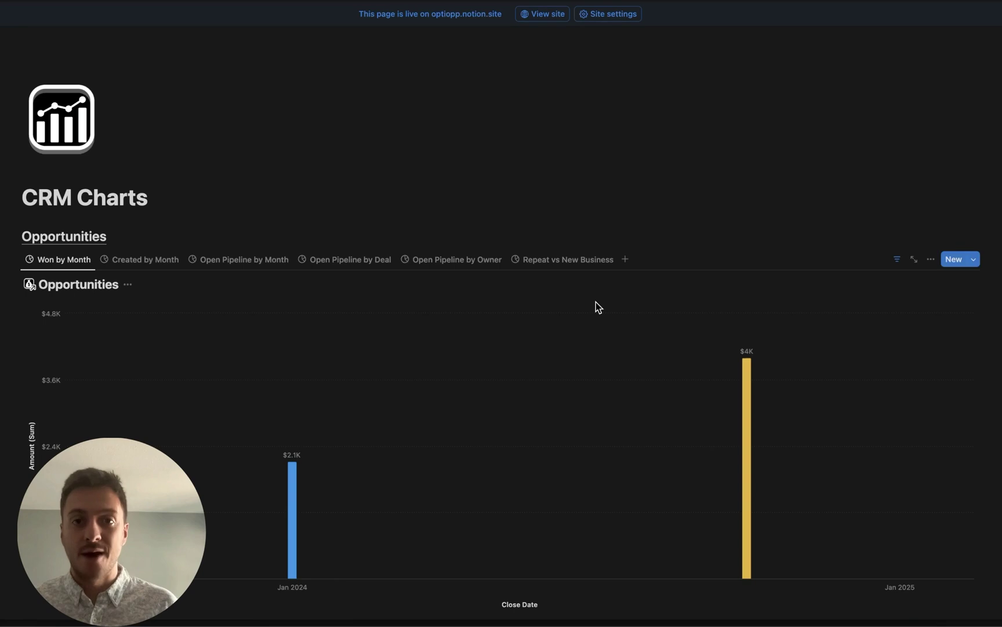
pyautogui.scroll(-2, 598, 307)
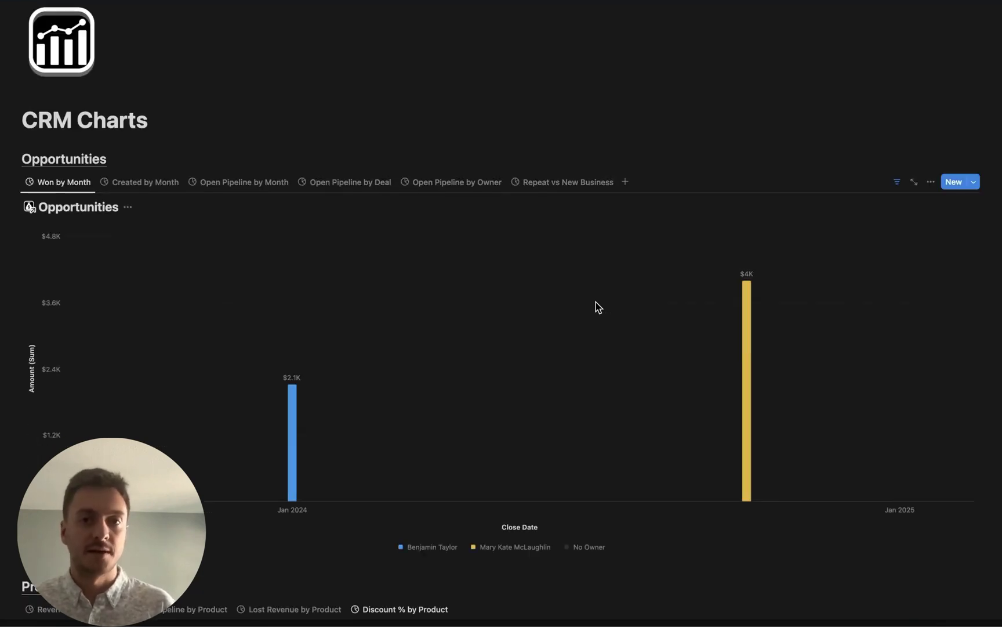
pyautogui.scroll(-1, 596, 301)
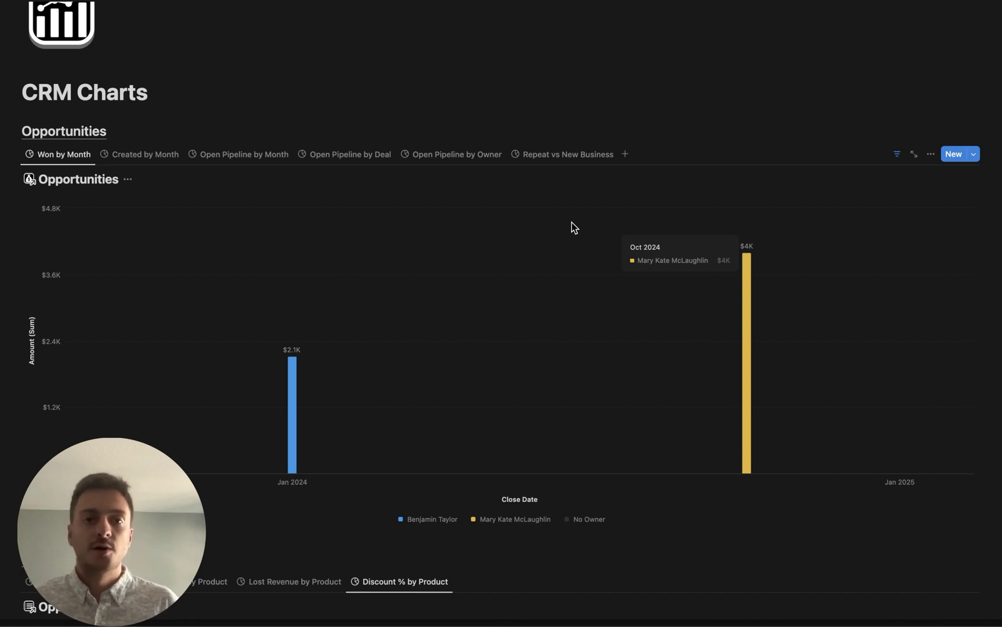